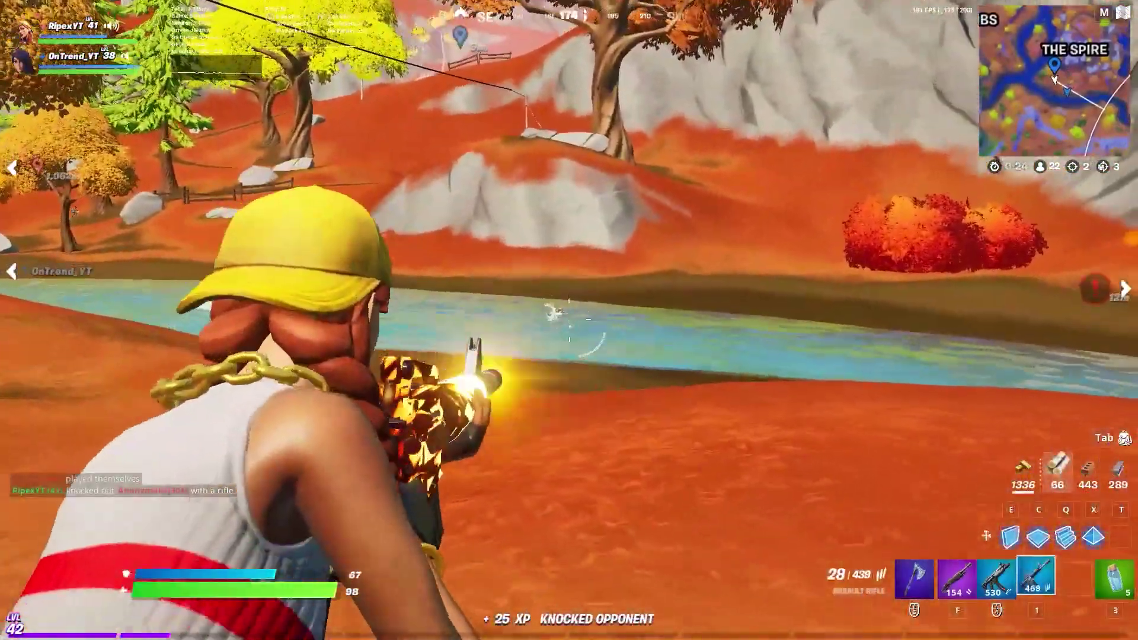
click(569, 320)
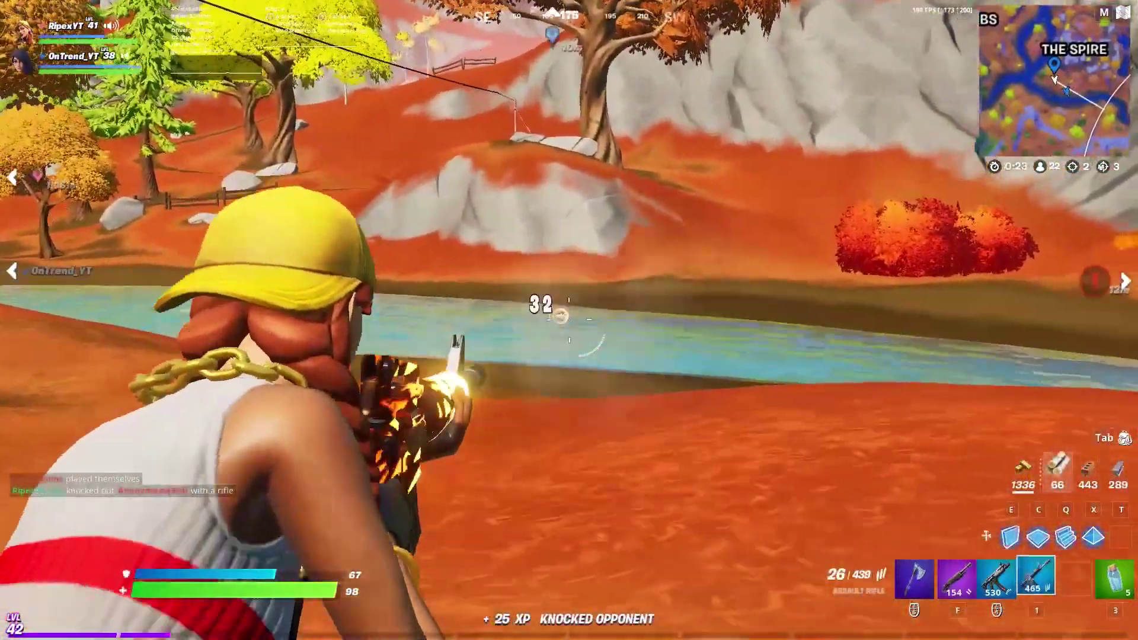
key(r)
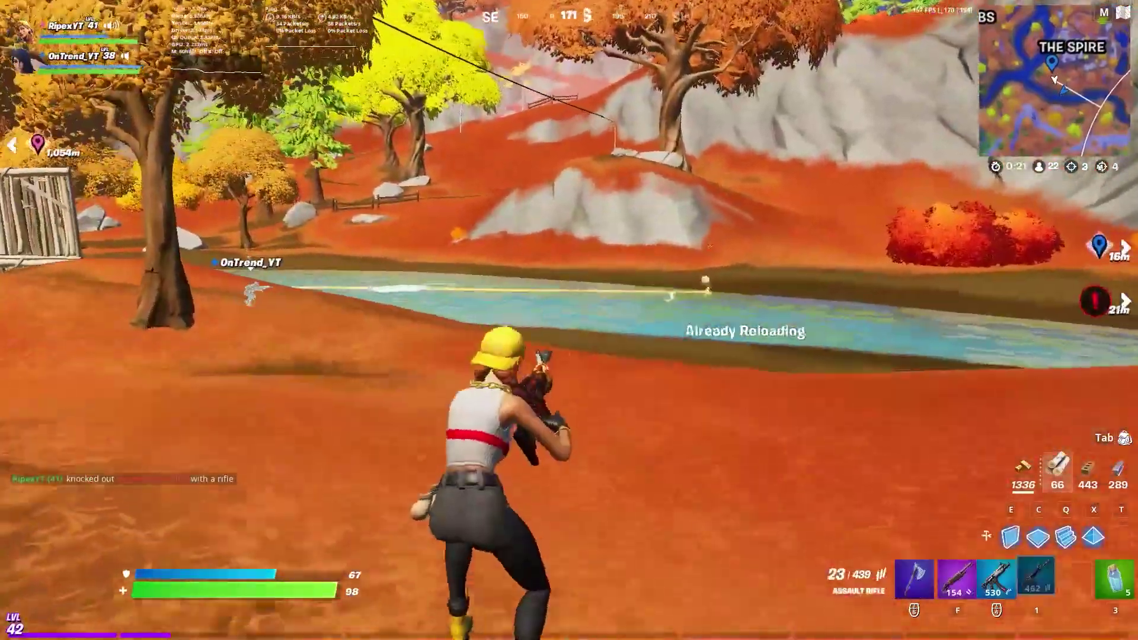
key(r)
key(r)
key(w)
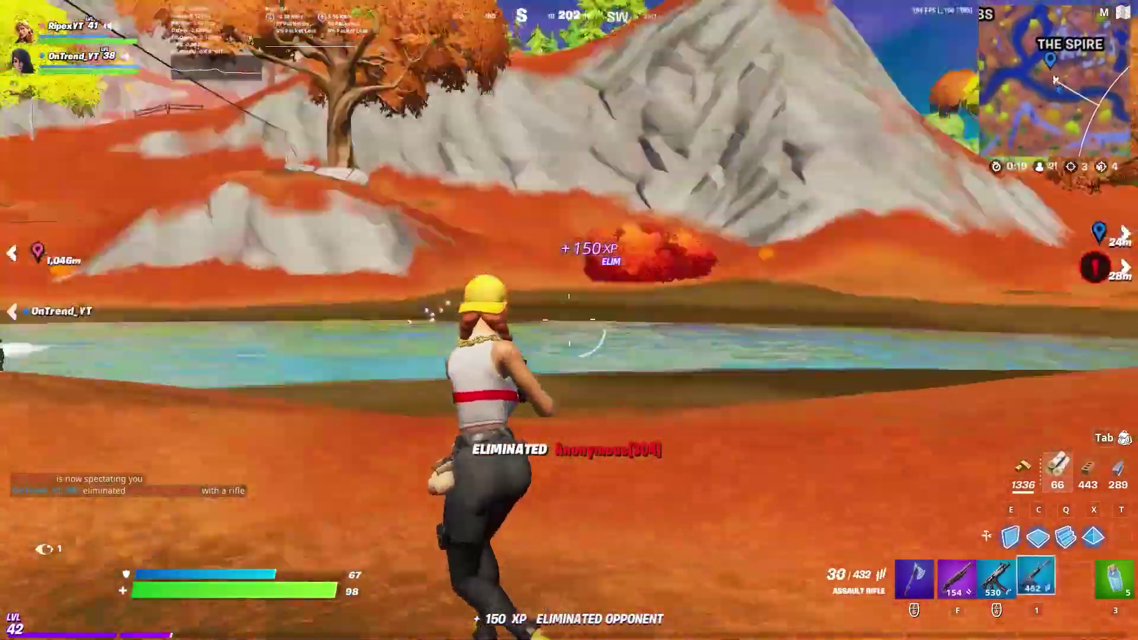
key(w)
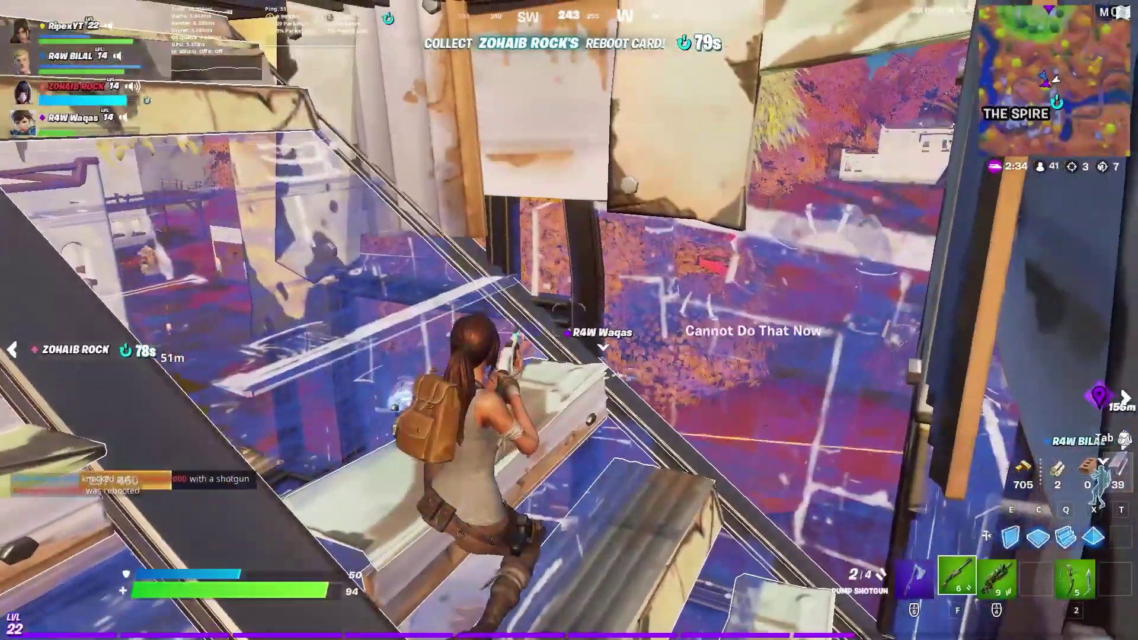
key(r)
scroll(569, 320, down, 1)
key(w)
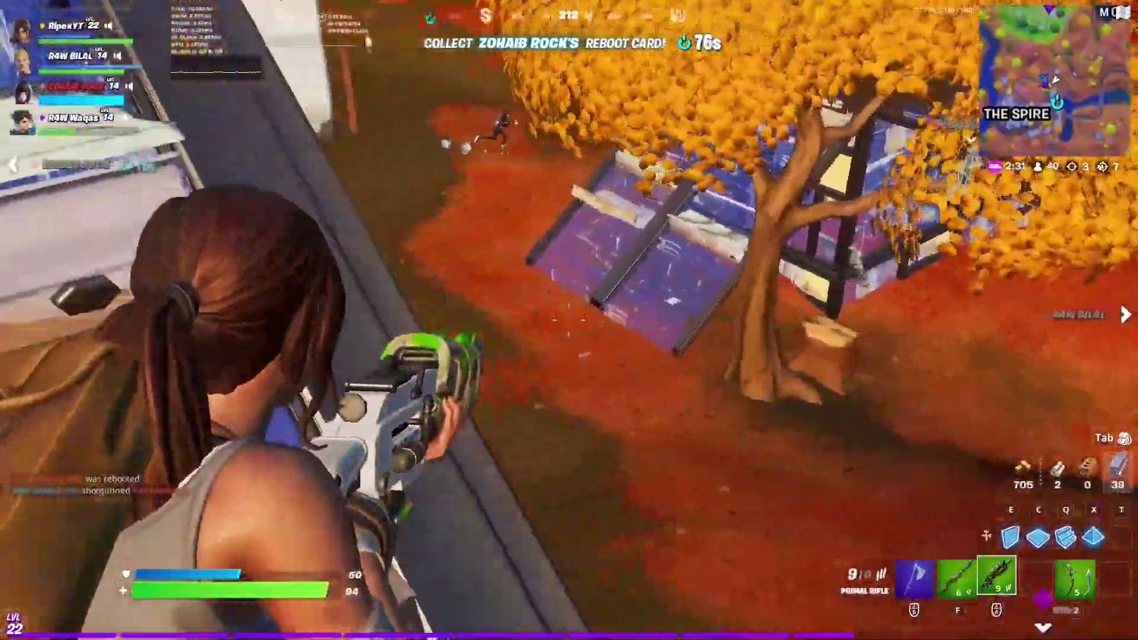
key(f)
key(q)
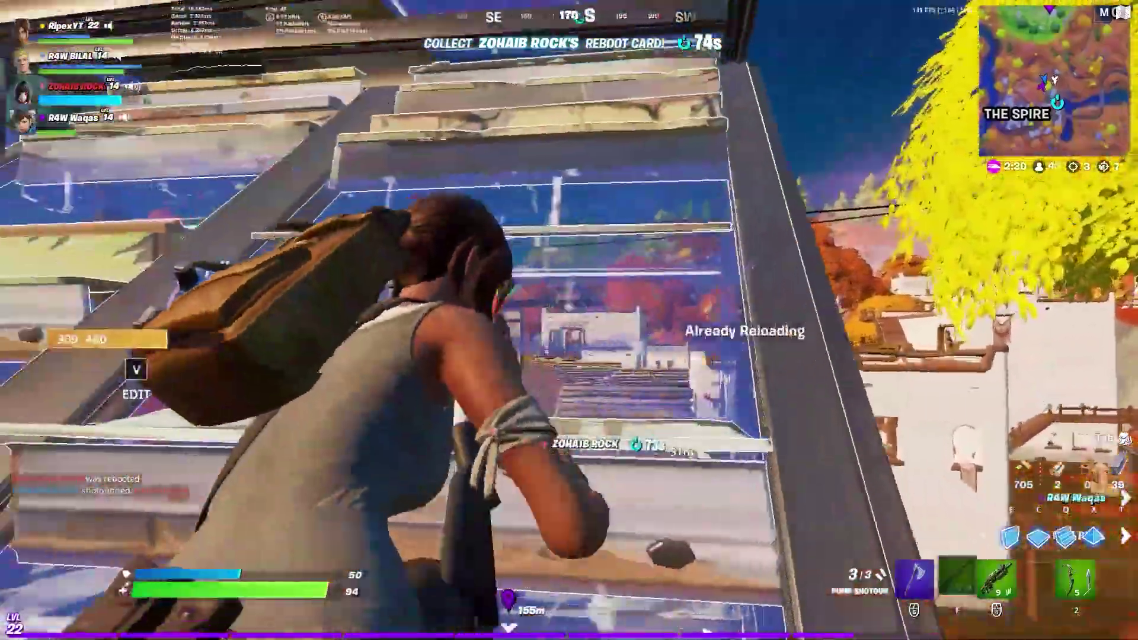
key(v)
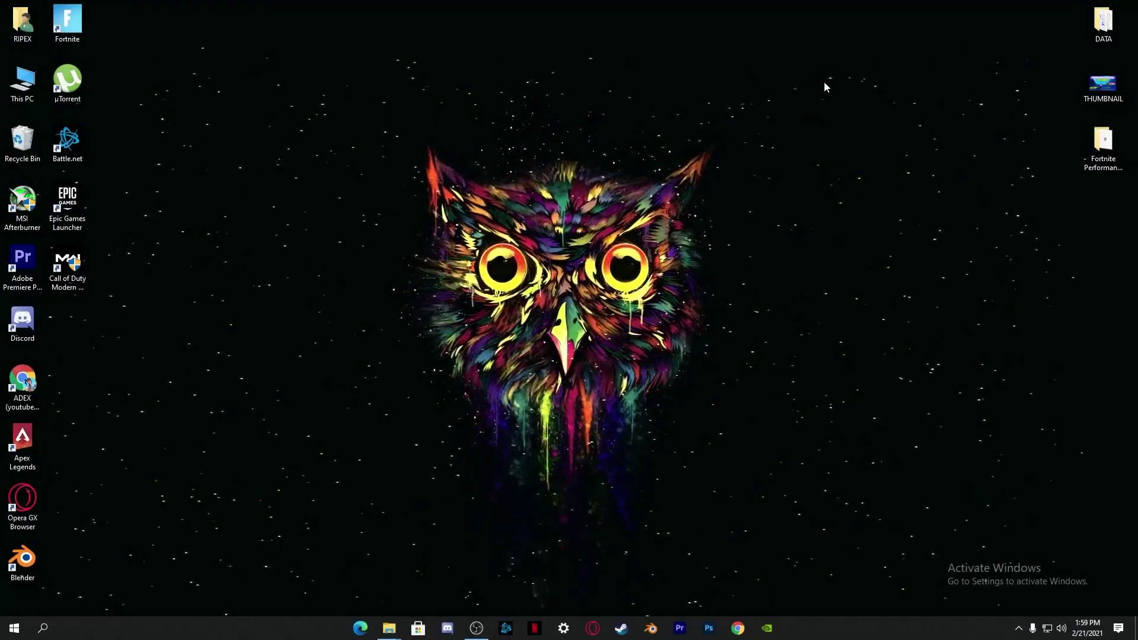
Step: Move the Fortnite Performance And FPS Boost Pack folder closer to the desktop's app shortcuts and open it
drag(1116, 149, 271, 152)
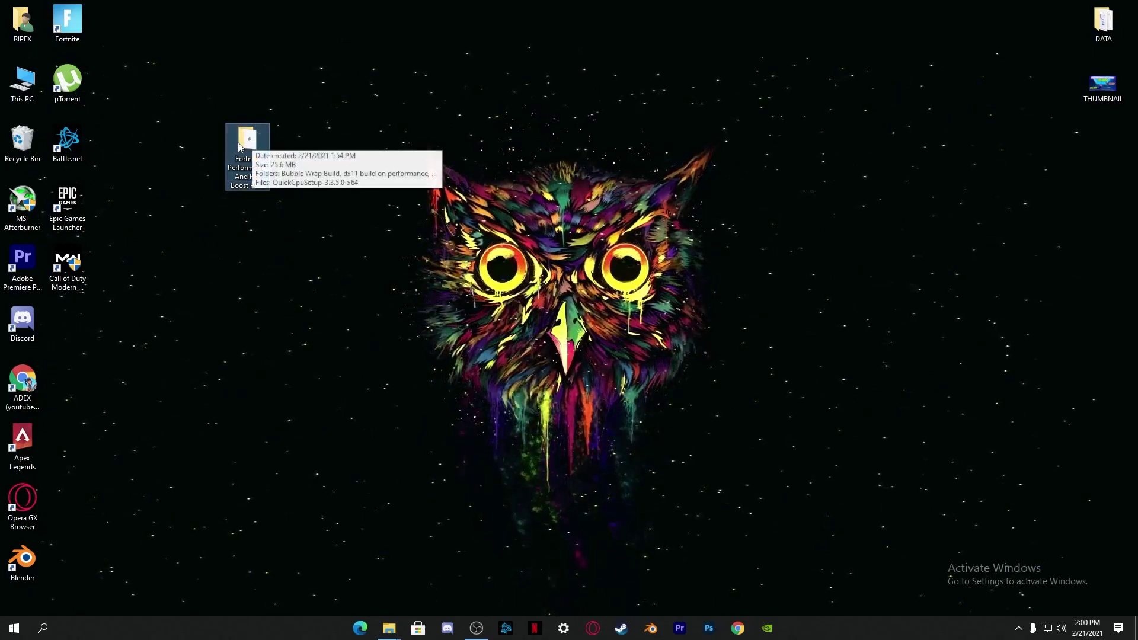
mouse_move(245, 144)
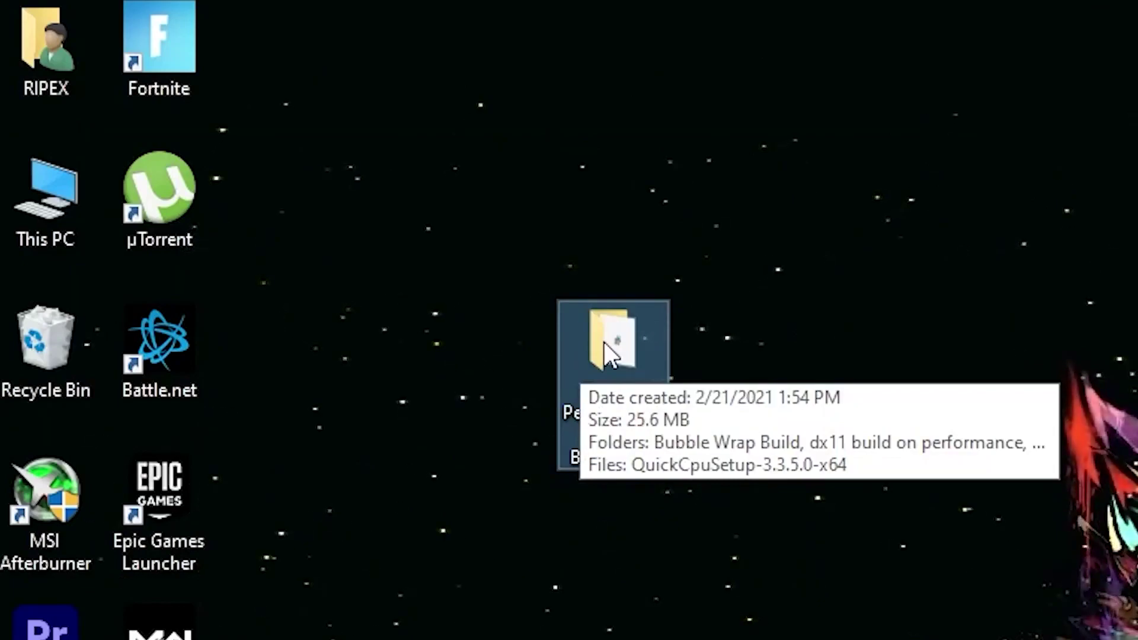
double_click(619, 329)
drag(604, 426, 859, 203)
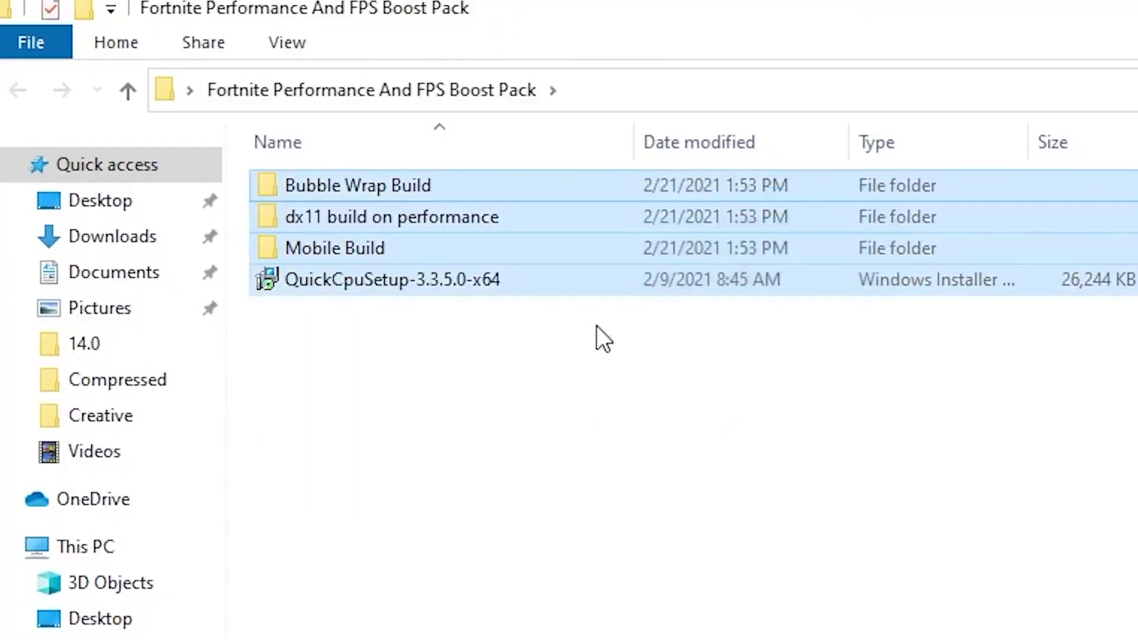
click(386, 350)
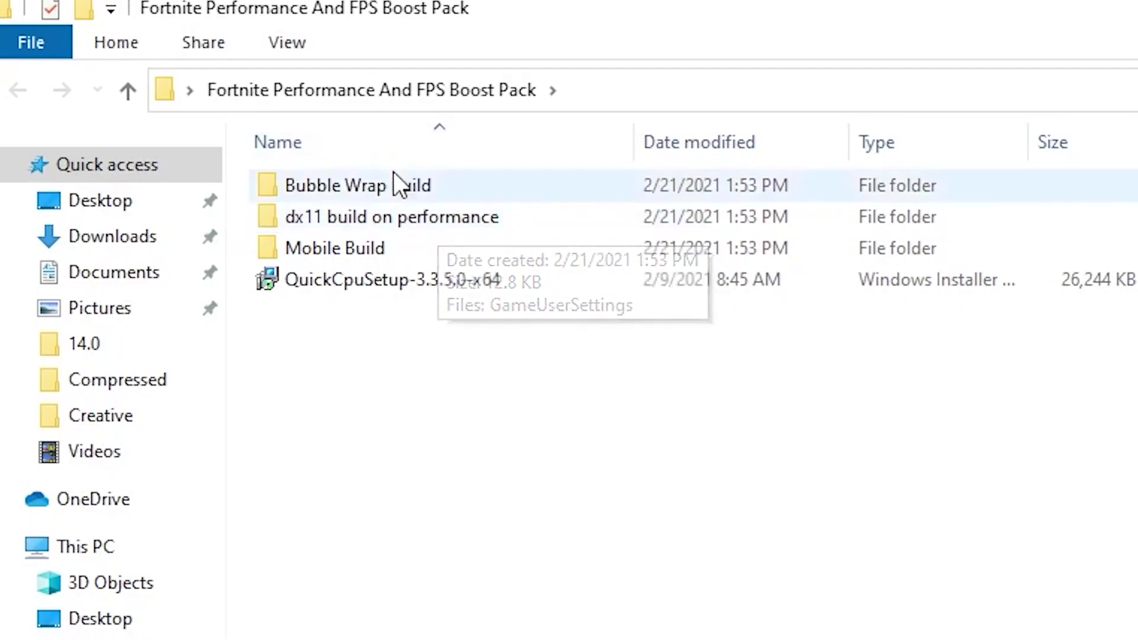
Step: Open the Bubble Wrap Build folder and copy its GameUserSettings file
mouse_move(308, 172)
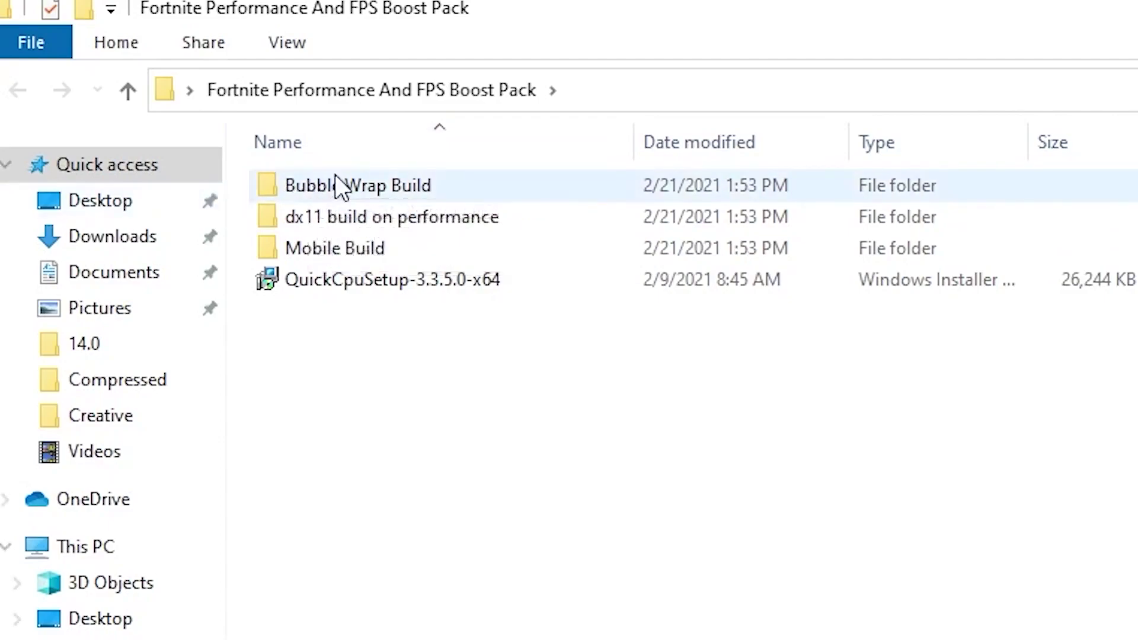
double_click(334, 178)
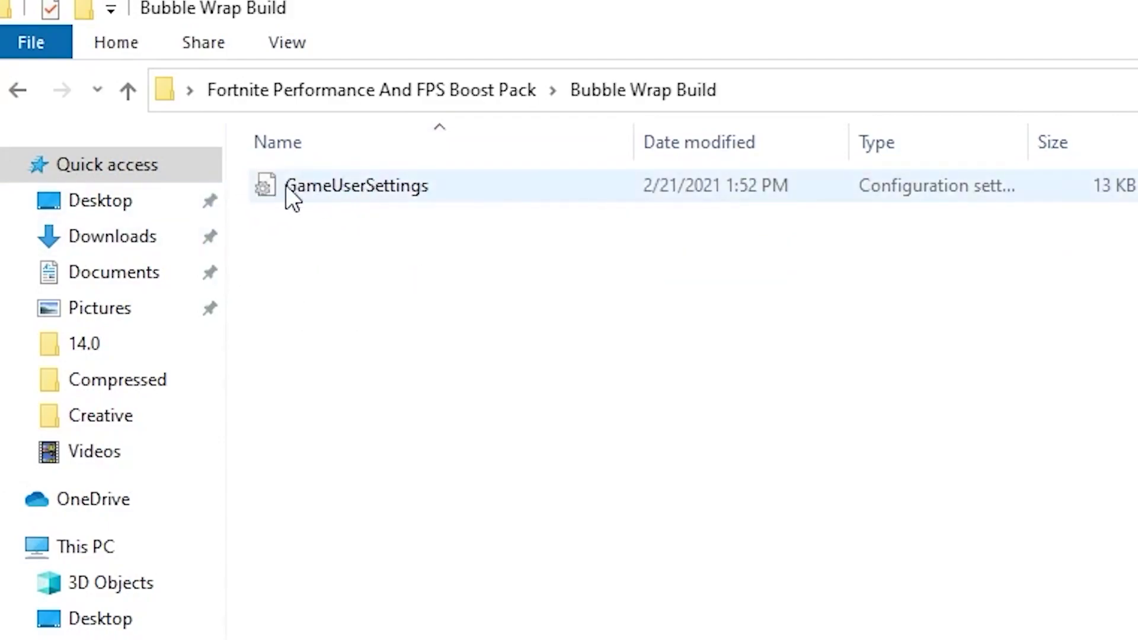
right_click(340, 184)
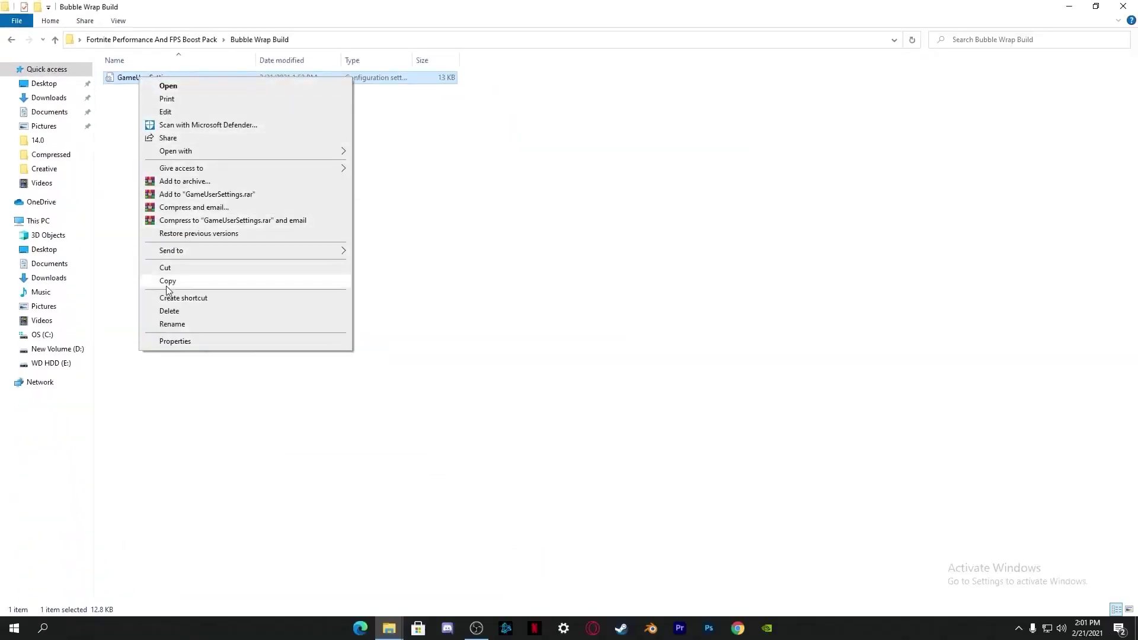
click(167, 286)
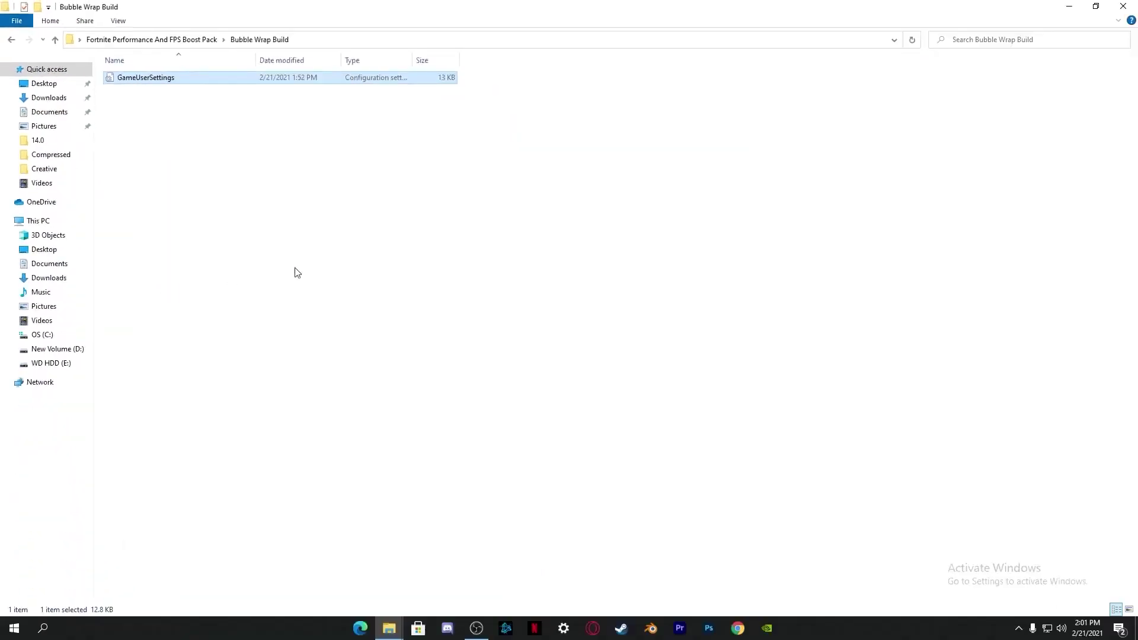
Step: Examine the contents of the Bubble Wrap Build's GameUserSettings file down to the end, then close it
right_click(143, 80)
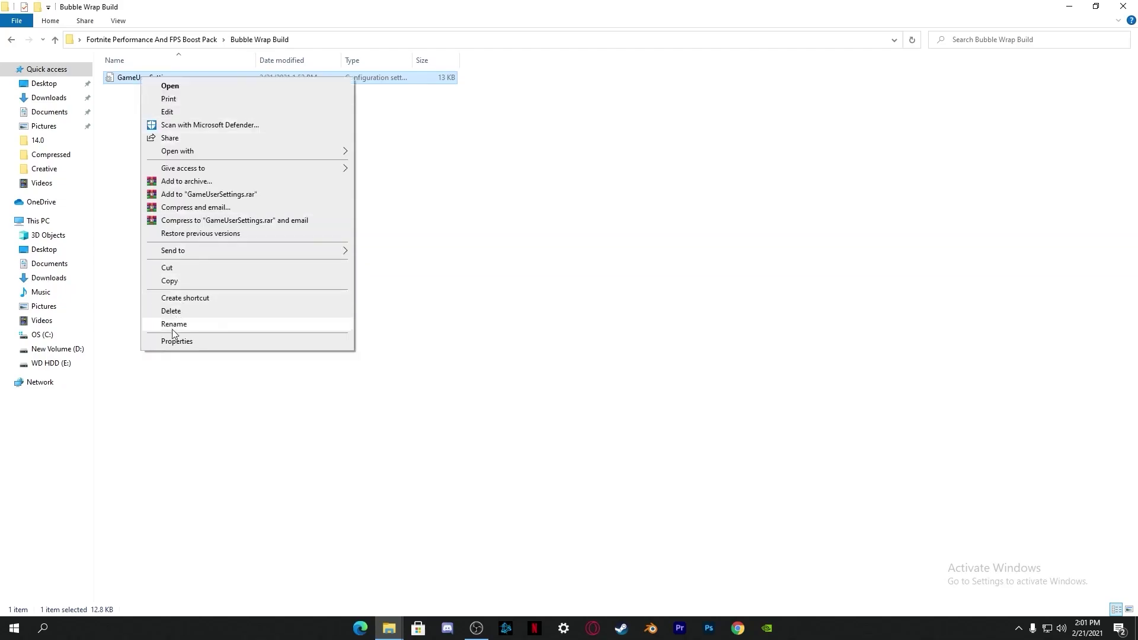
click(170, 86)
scroll(518, 299, down, 10)
scroll(517, 300, down, 20)
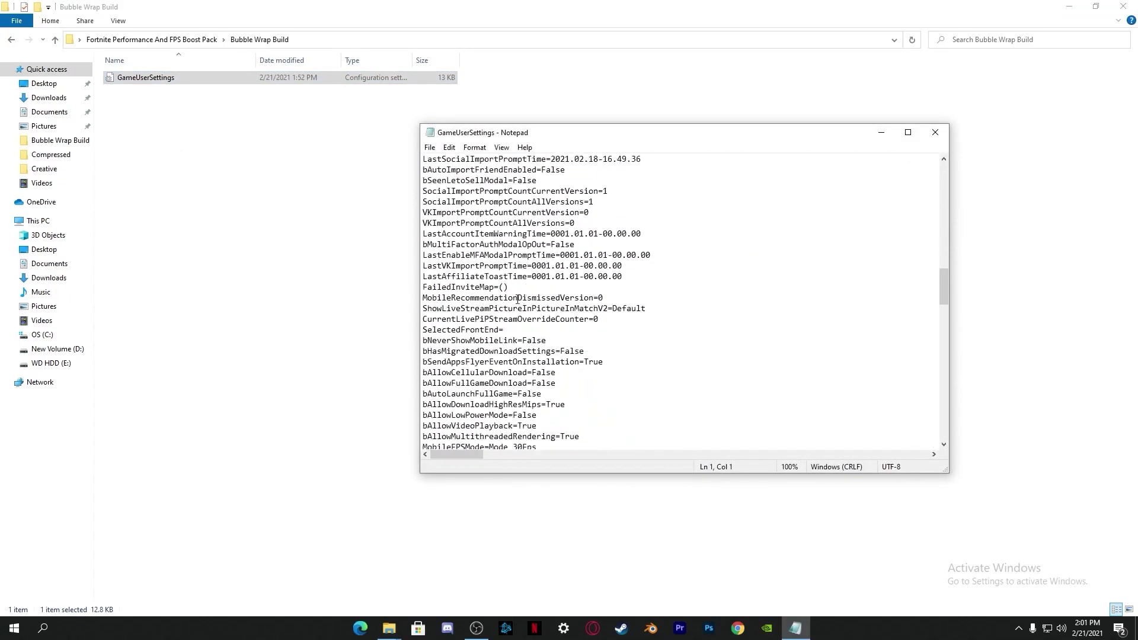
scroll(517, 299, down, 20)
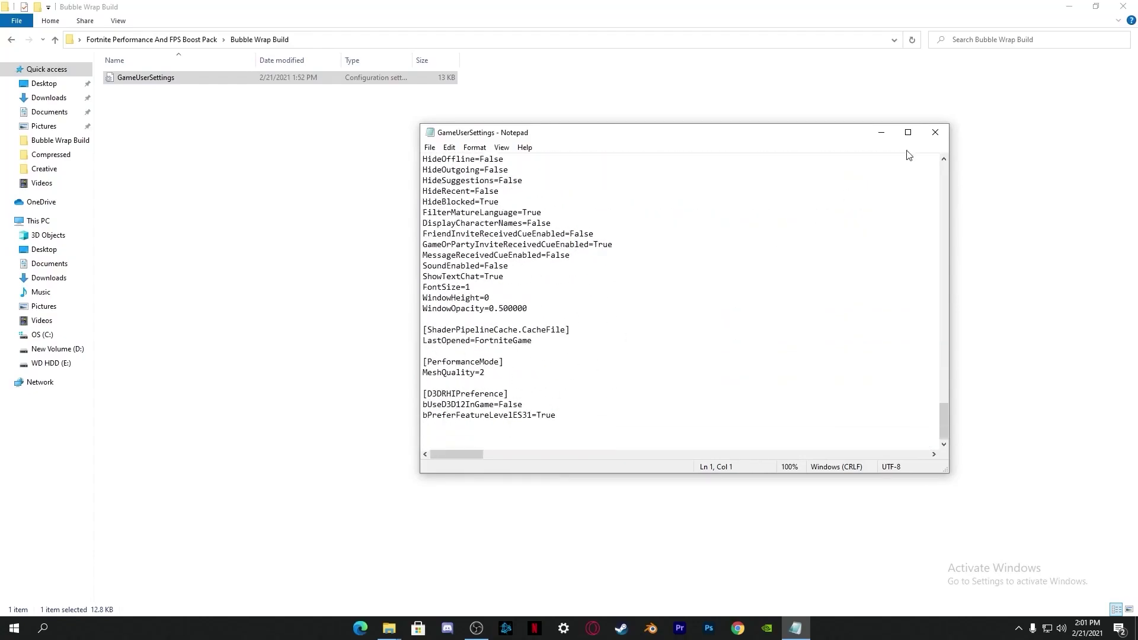
click(936, 132)
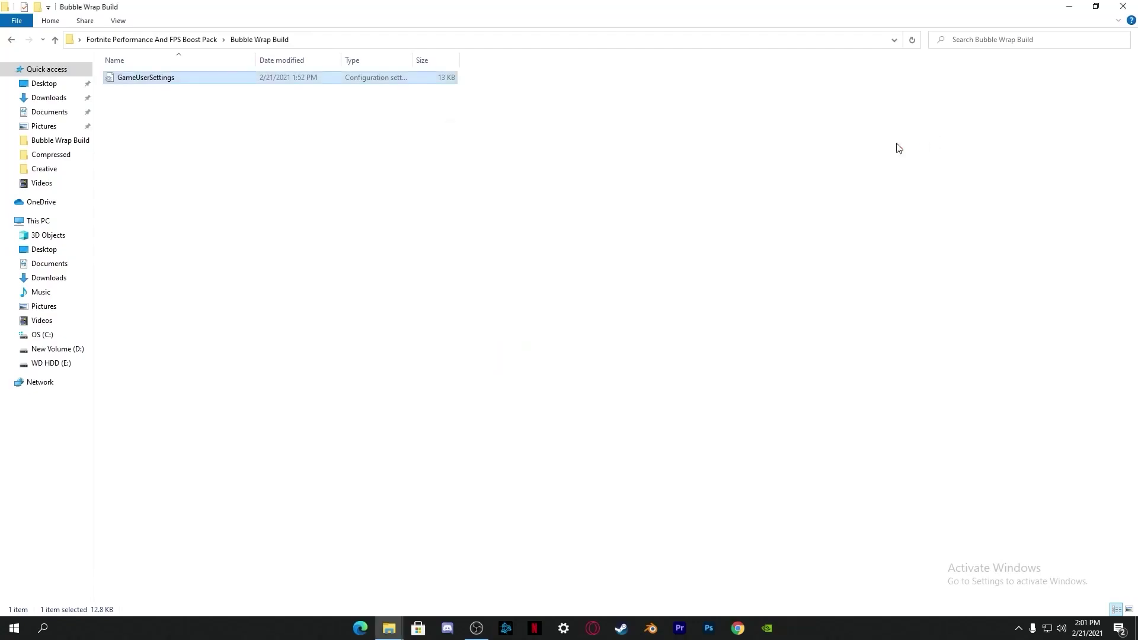
Step: Copy the GameUserSettings file again and open the %LOCALAPPDATA% folder with the Run command
right_click(121, 77)
click(153, 283)
click(44, 629)
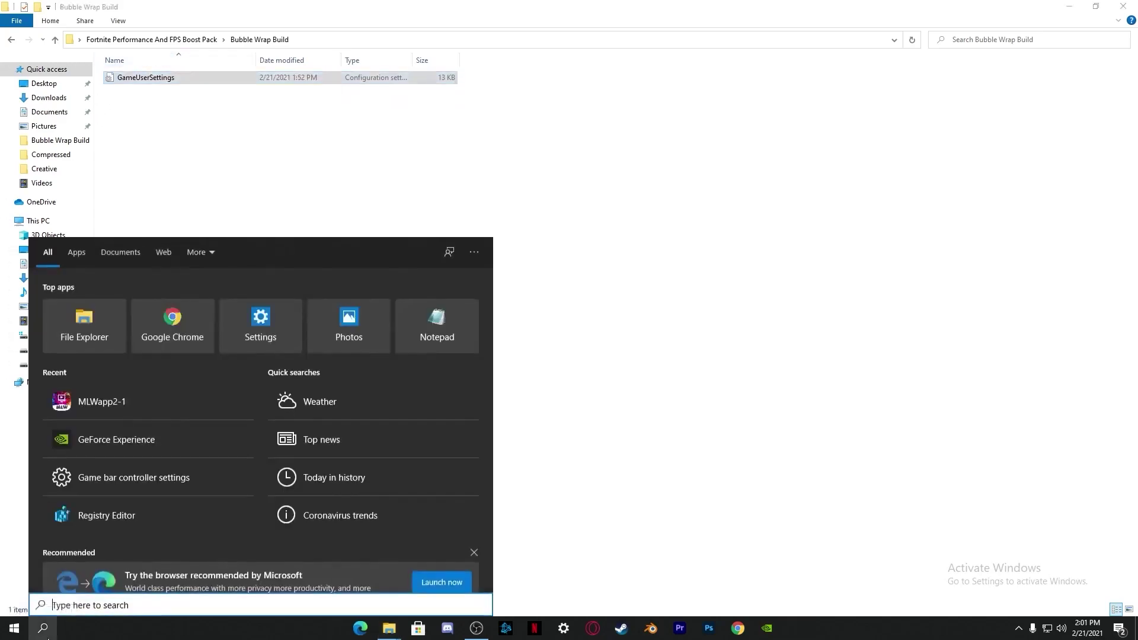
text(run)
key(Return)
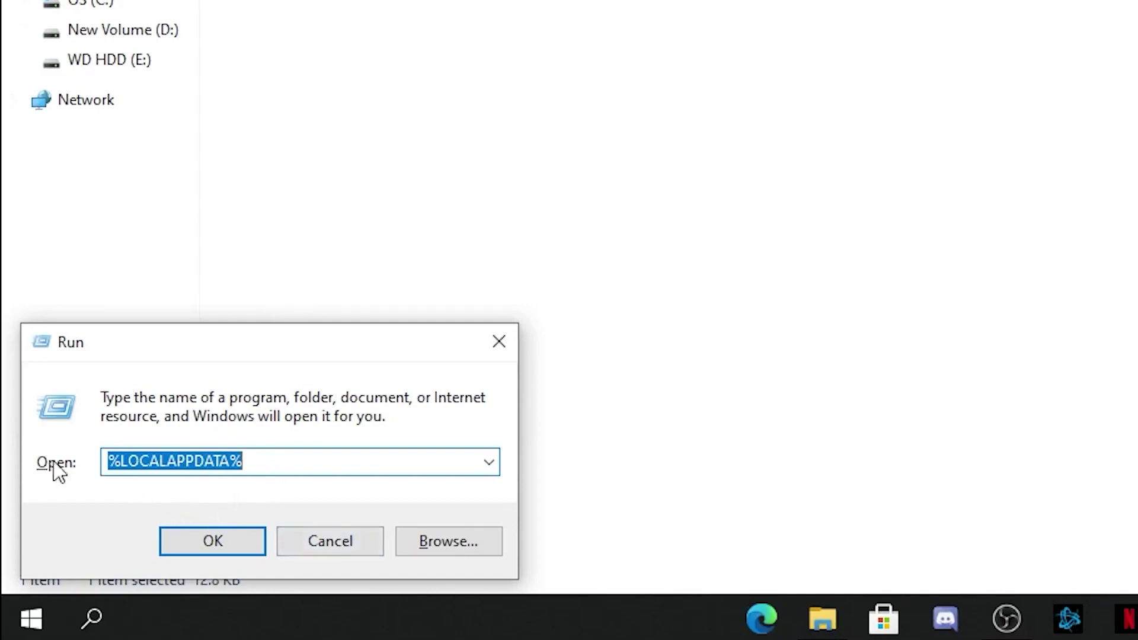
click(119, 460)
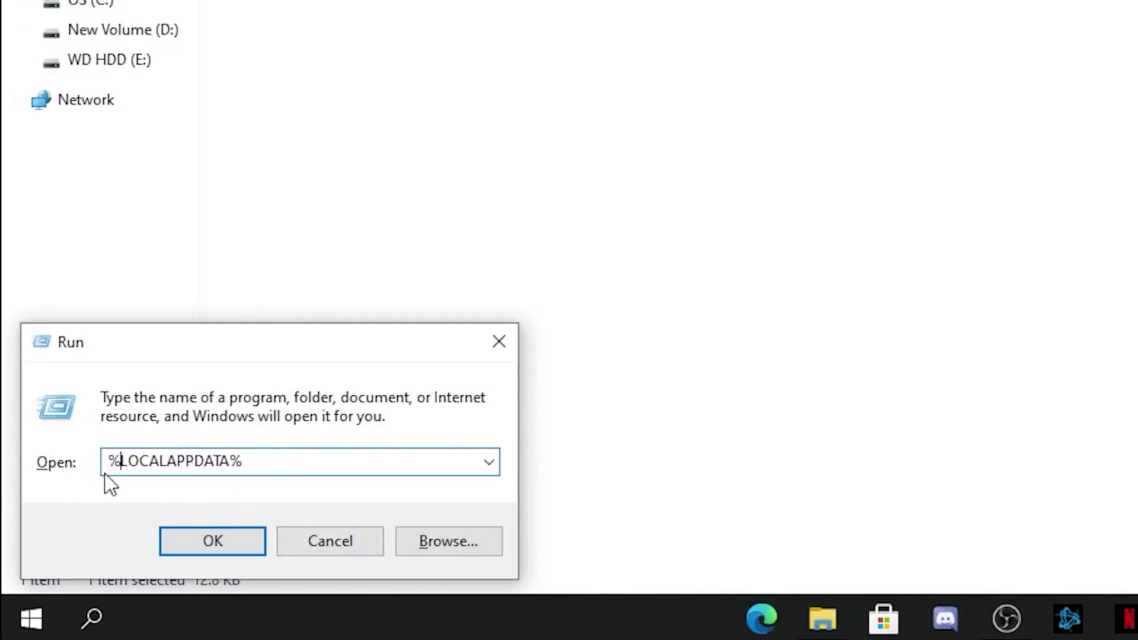
click(234, 542)
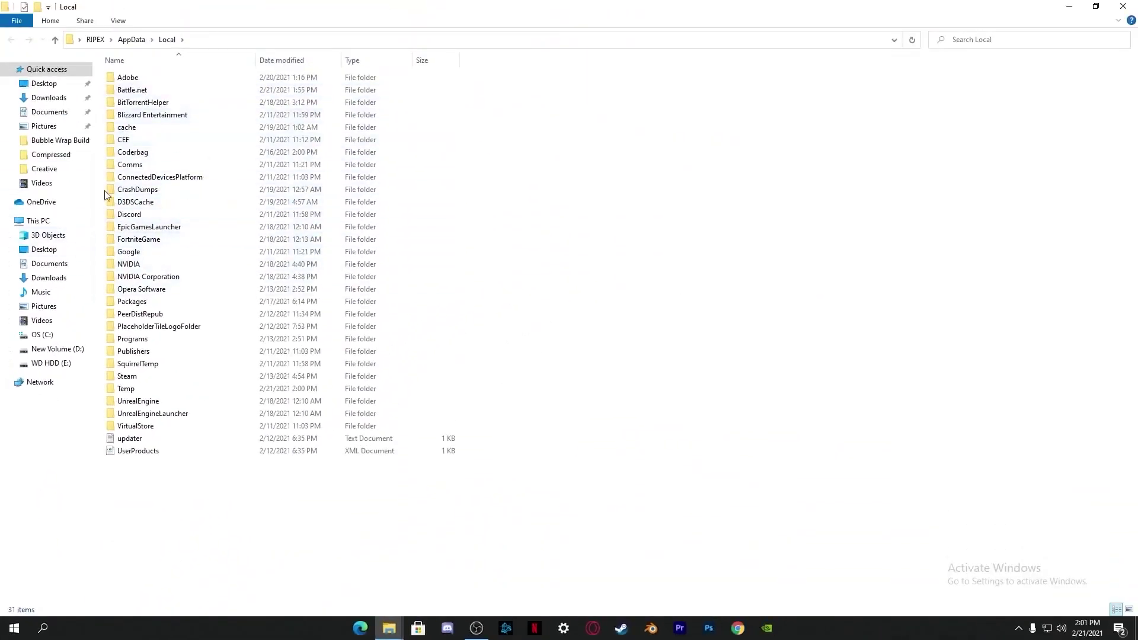
Step: Open the WindowsClient folder under FortniteGame > Saved > Config
double_click(127, 239)
double_click(125, 77)
double_click(141, 92)
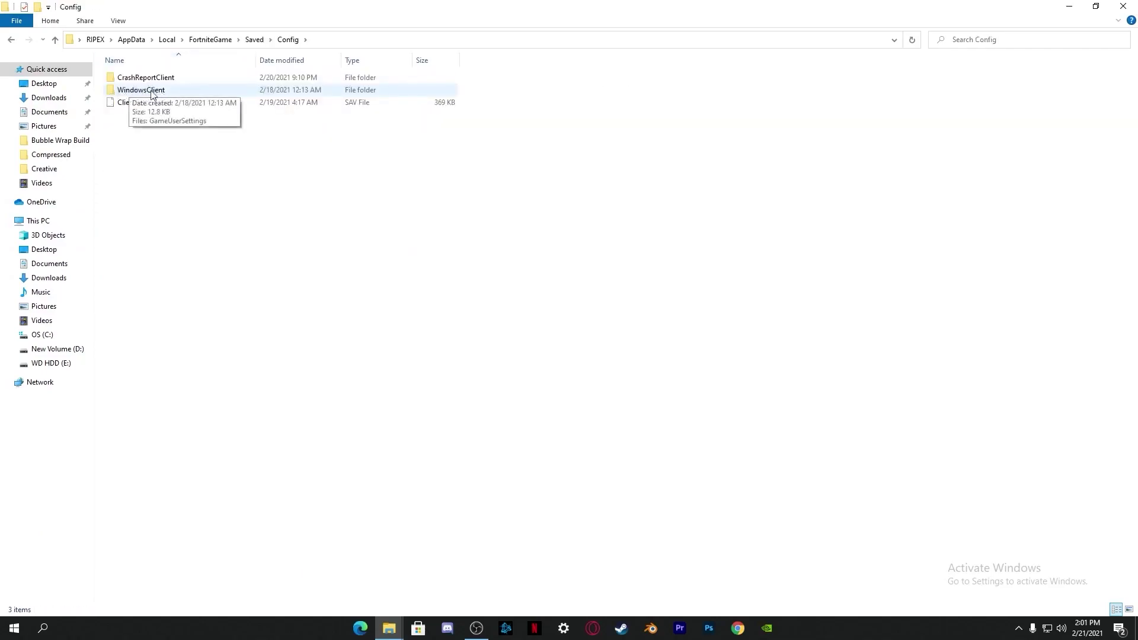
double_click(141, 90)
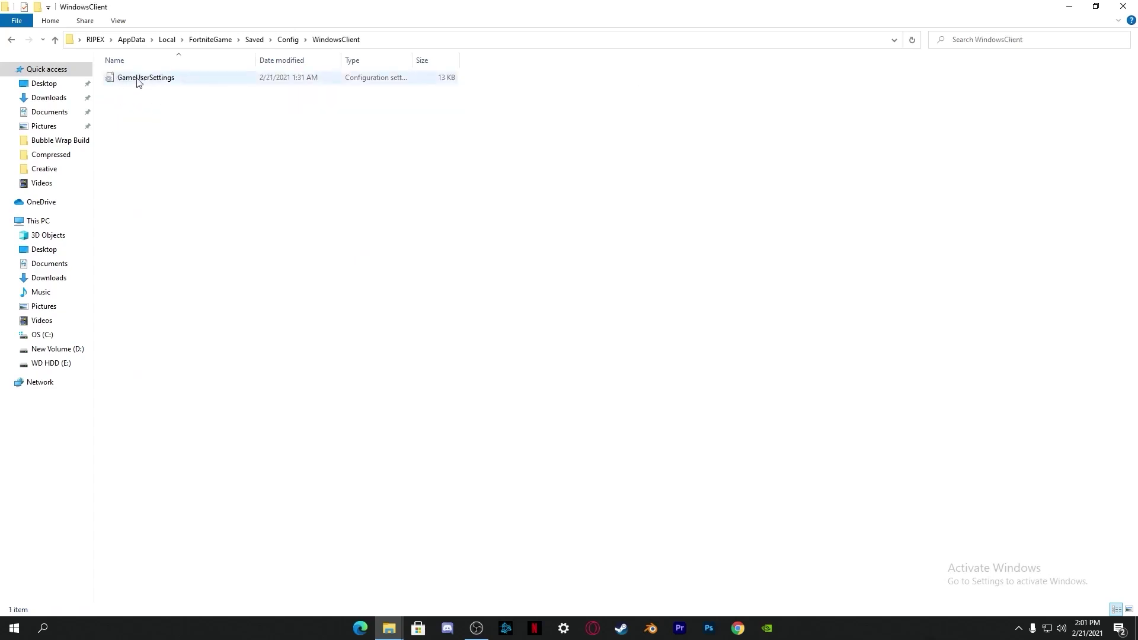
Step: Paste the copied GameUserSettings file into the WindowsClient folder, replacing the existing one
right_click(119, 135)
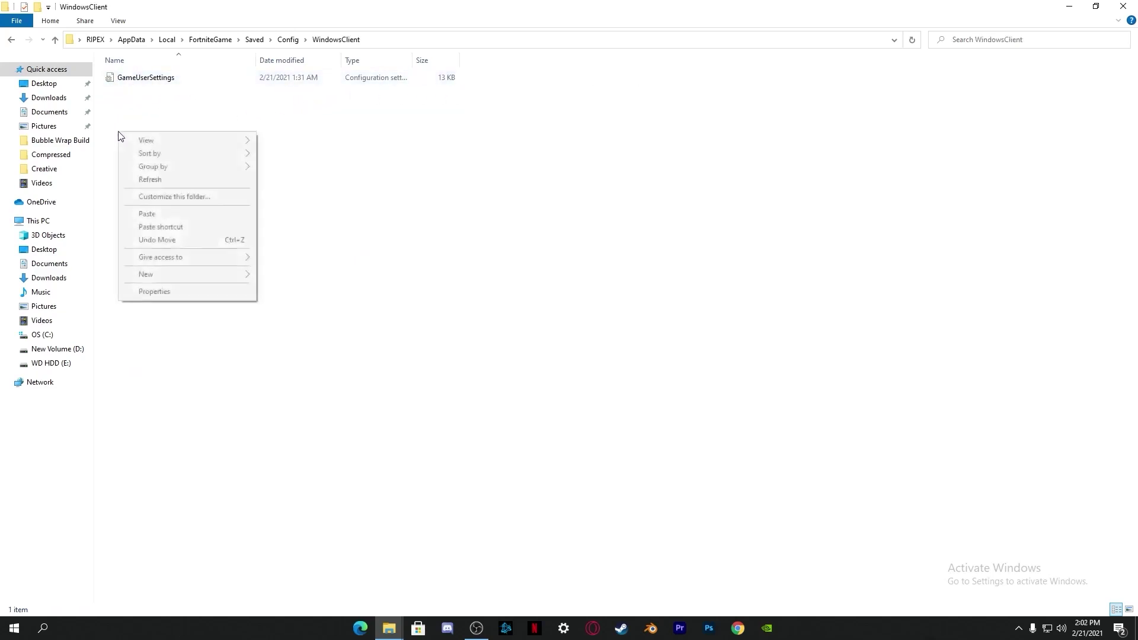
click(146, 215)
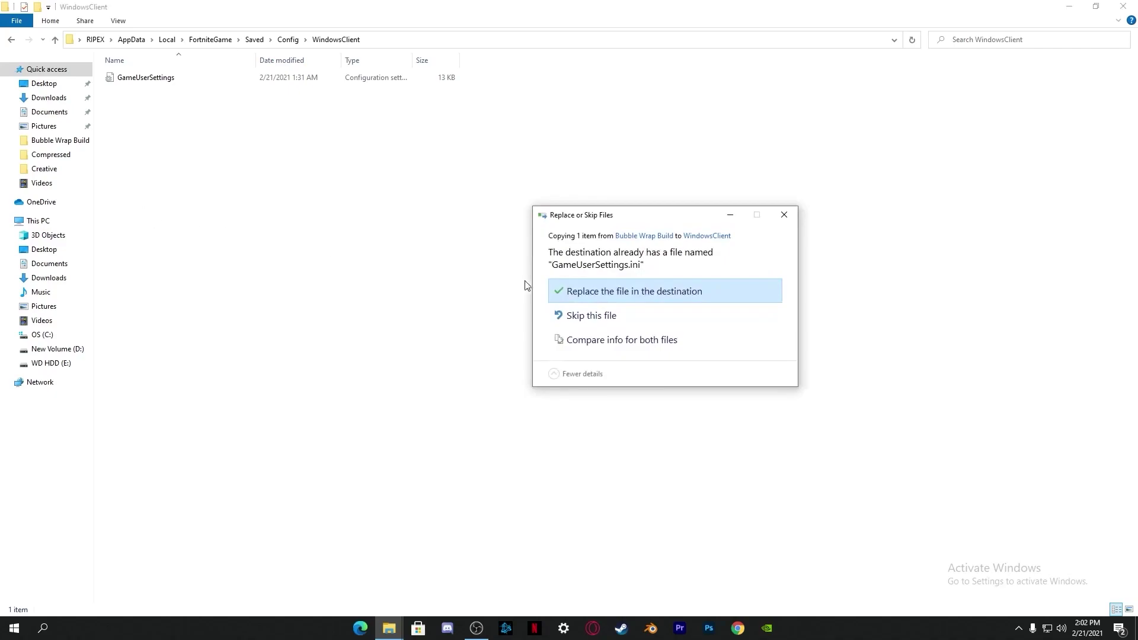
click(639, 292)
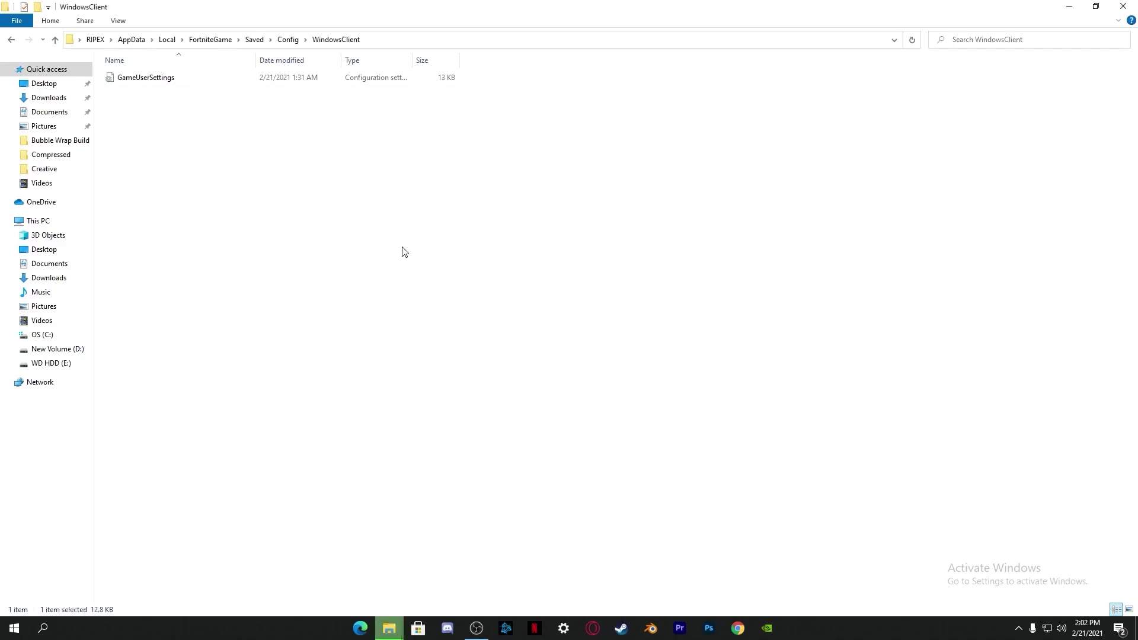
Step: Apply the read-only attribute to the GameUserSettings file in the WindowsClient folder
right_click(132, 77)
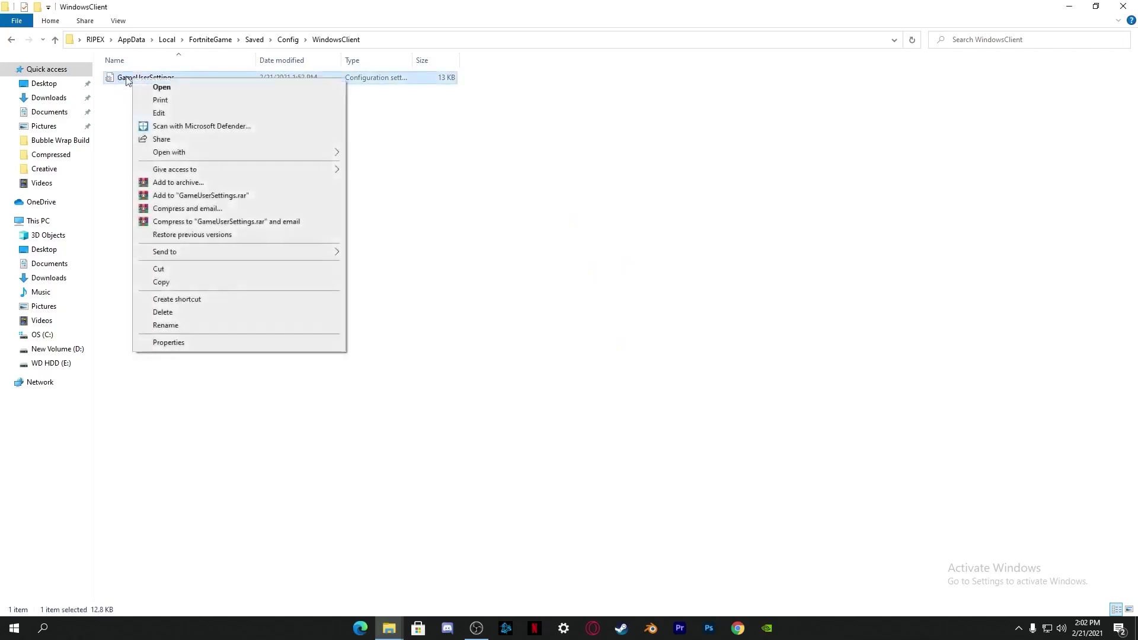
click(168, 342)
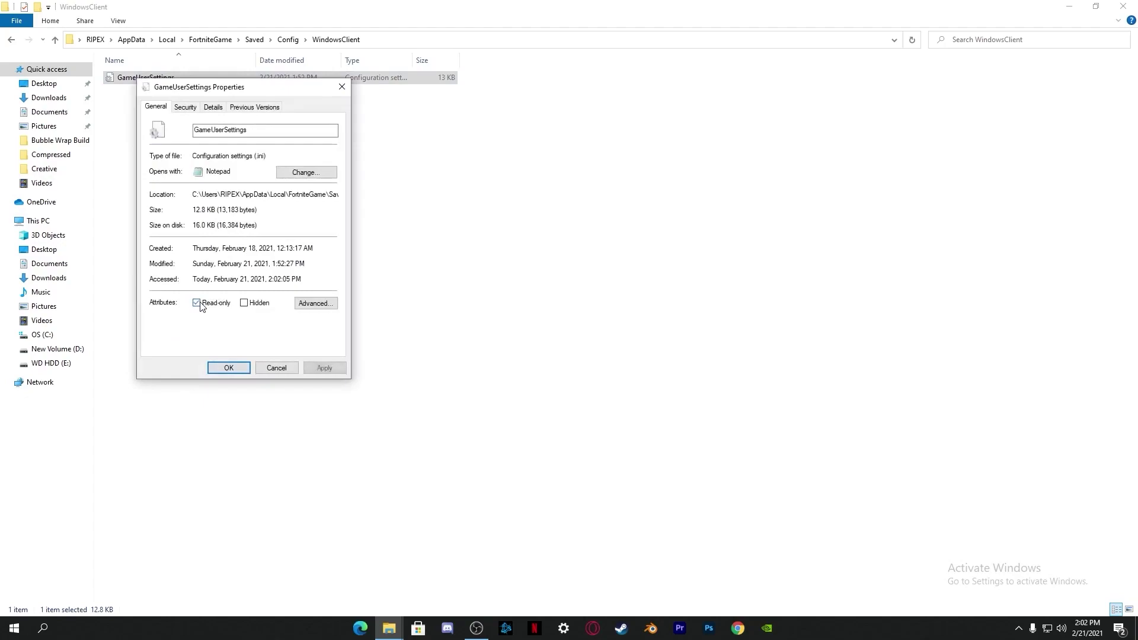
click(324, 368)
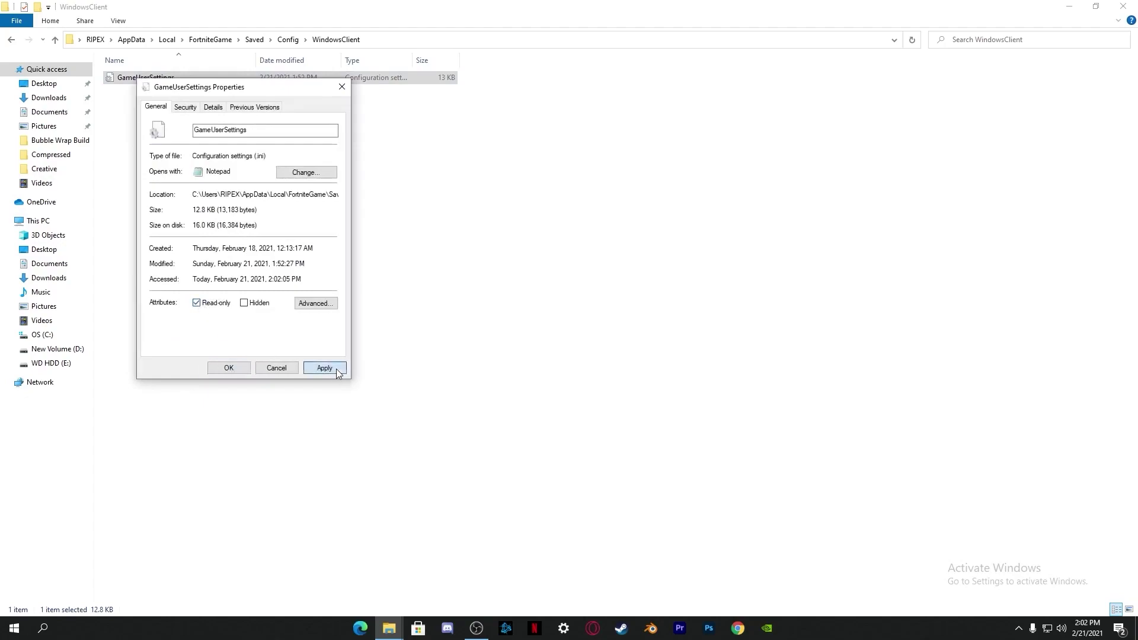
click(205, 304)
click(323, 368)
click(230, 369)
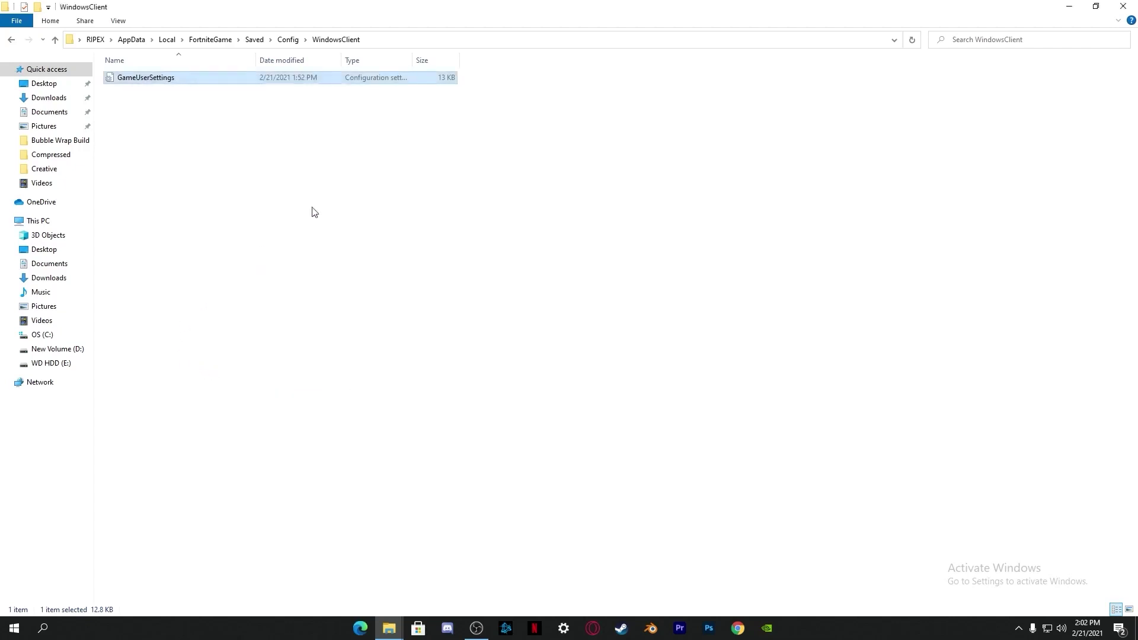
Step: Close the open folder windows and show the game library in the Epic Games Launcher
click(1123, 6)
click(1123, 6)
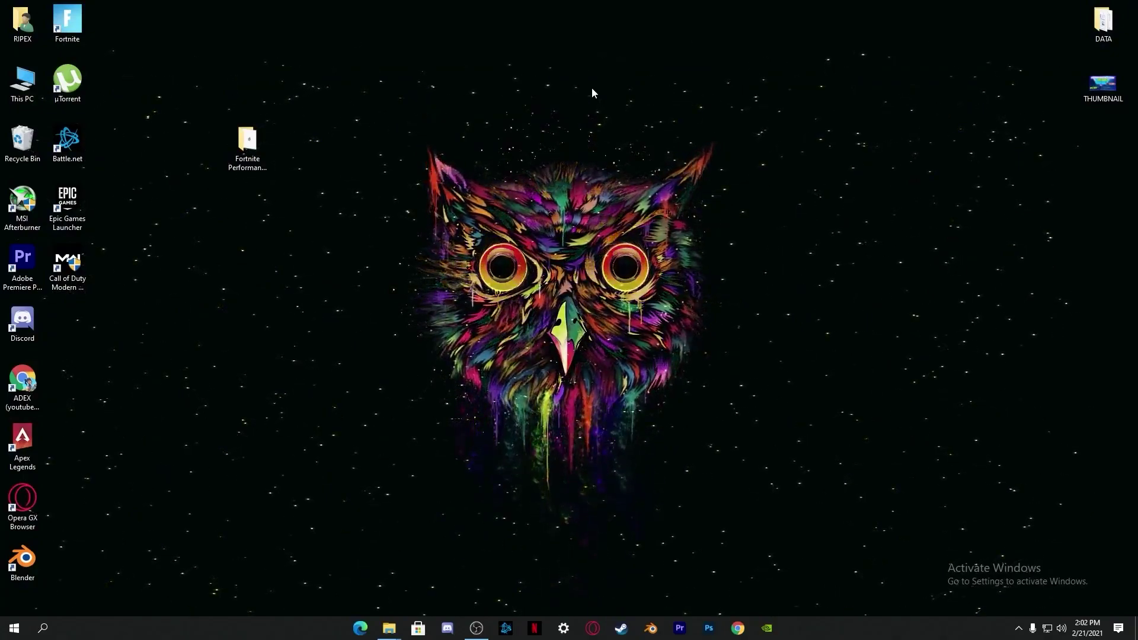
double_click(76, 213)
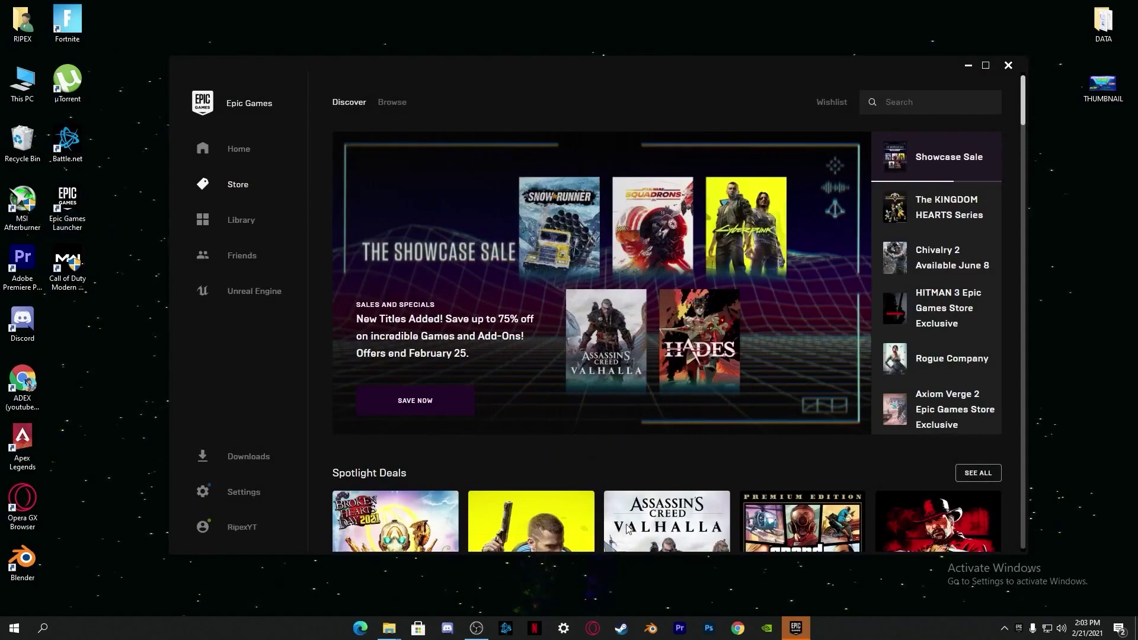
click(238, 225)
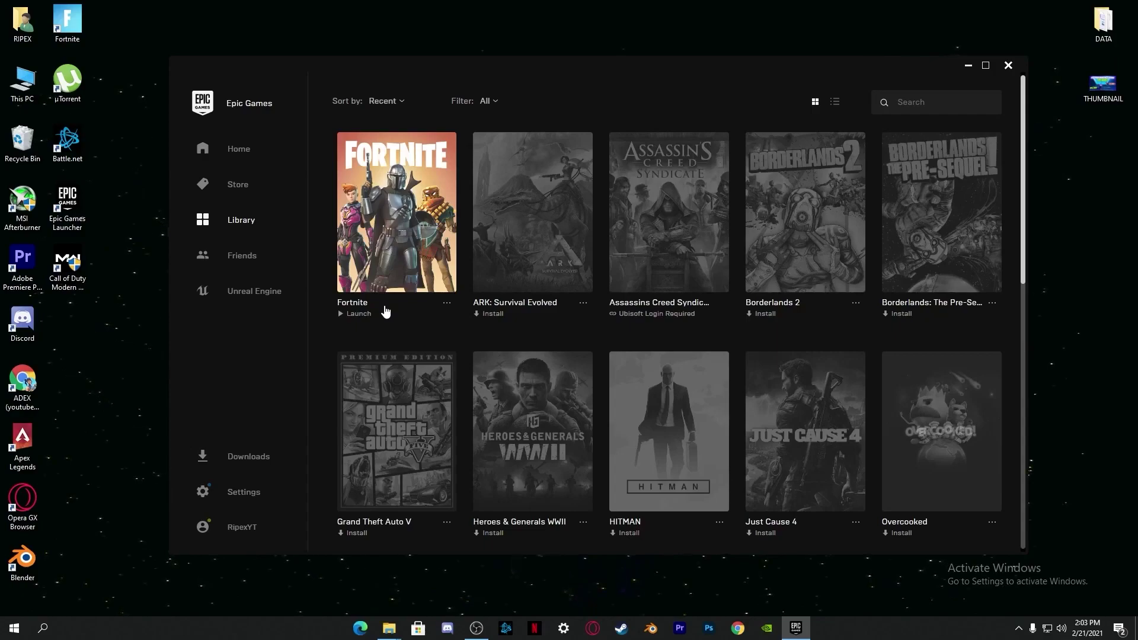
Step: Open Fortnite's installation options and leave Fortnite Save the World and High Resolution Textures deselected
click(448, 305)
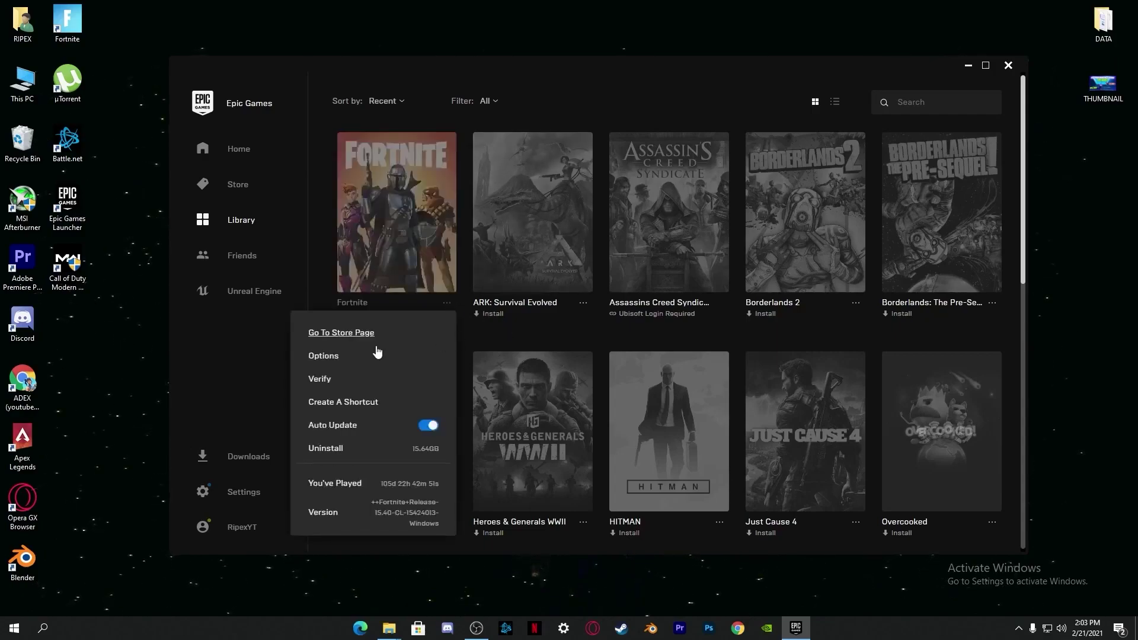
click(325, 357)
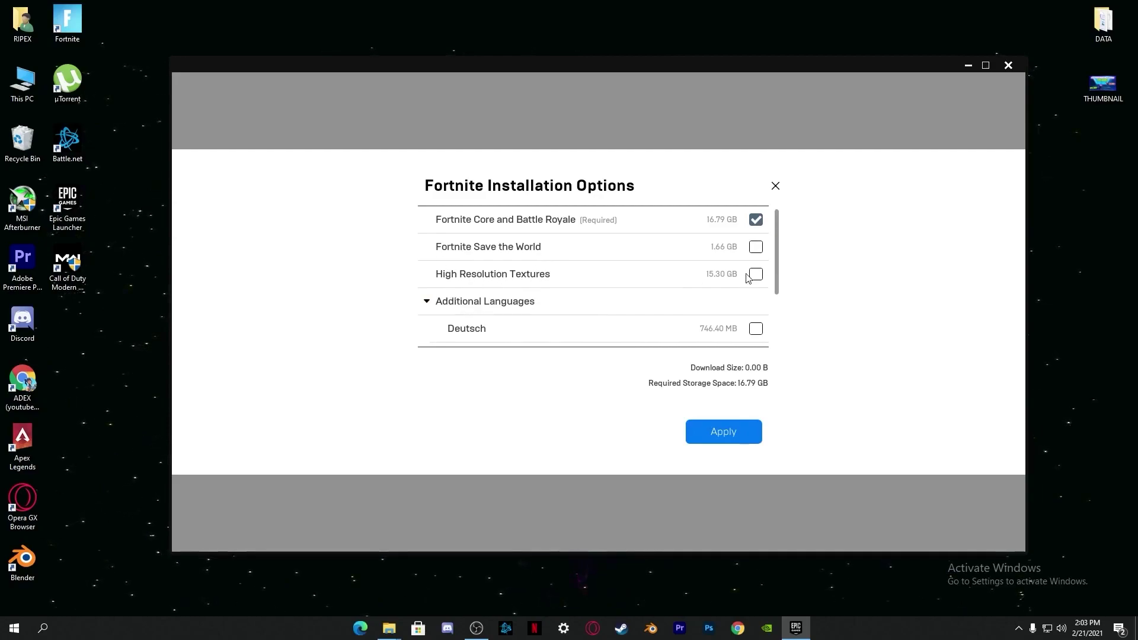
click(754, 248)
click(757, 275)
click(756, 274)
click(756, 247)
Step: Collapse the Additional Languages group without selecting any language and apply the Fortnite installation options
scroll(639, 281, down, 1)
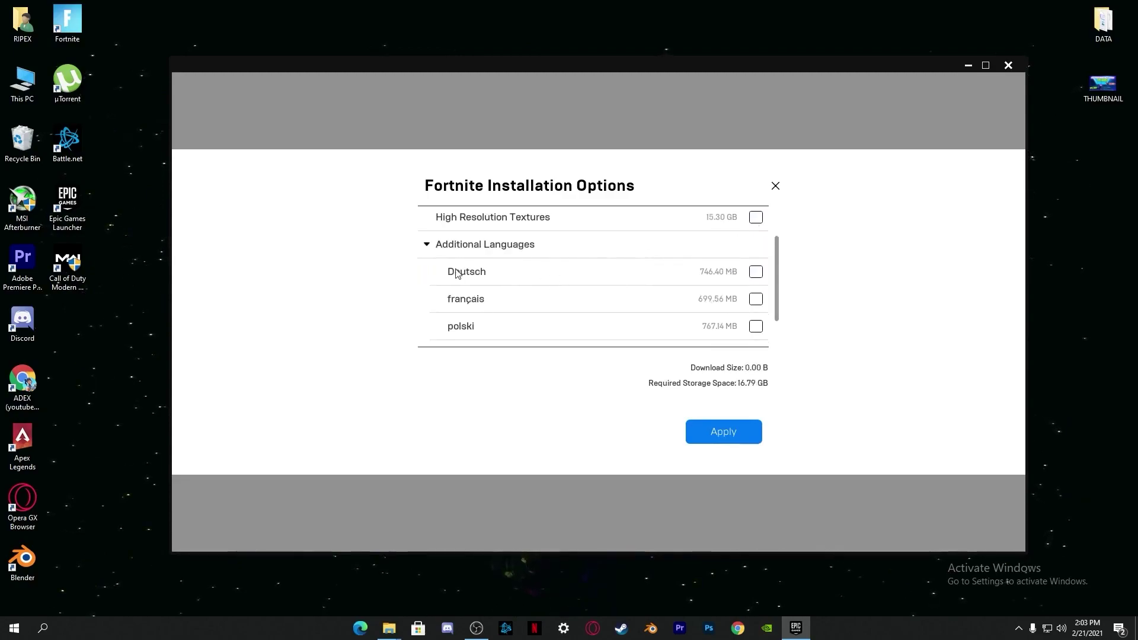
scroll(641, 283, down, 1)
scroll(474, 290, up, 1)
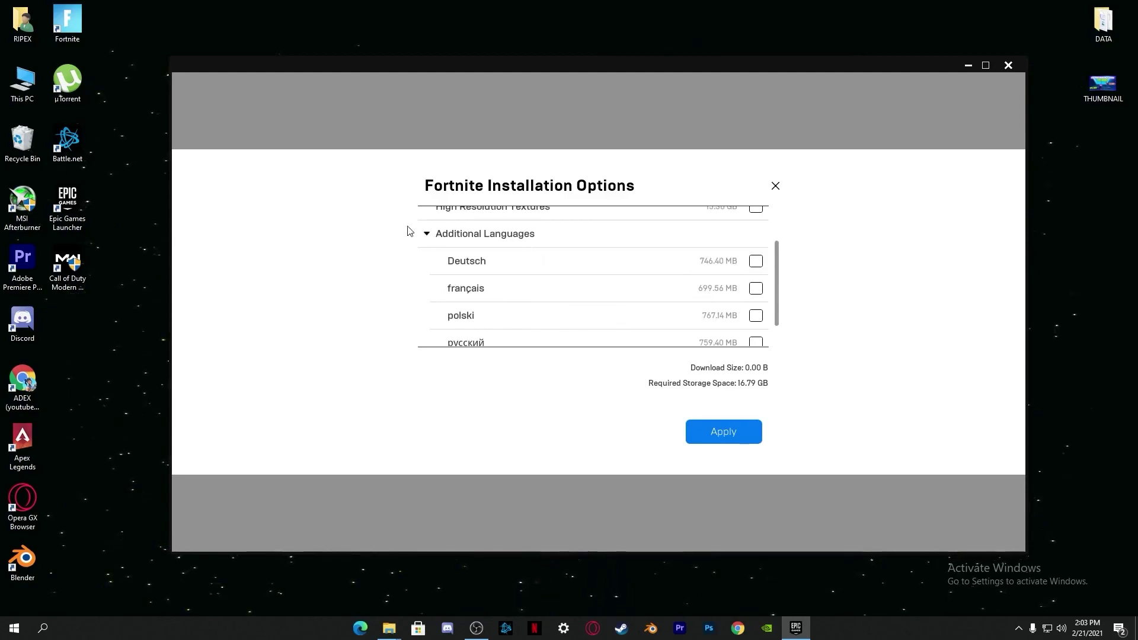
click(428, 237)
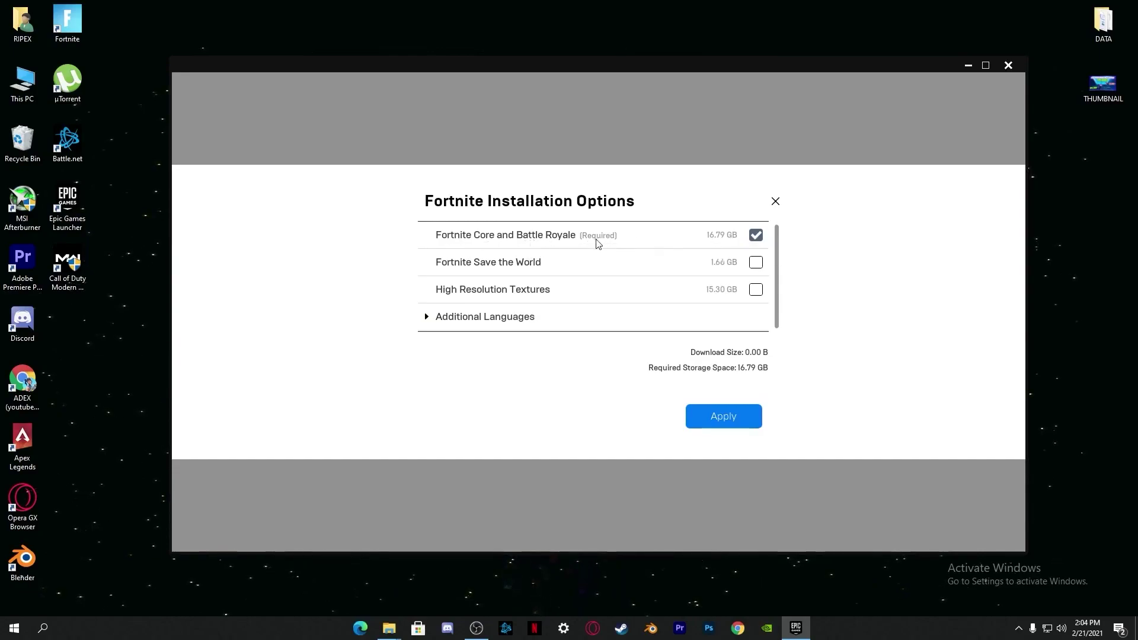
click(723, 418)
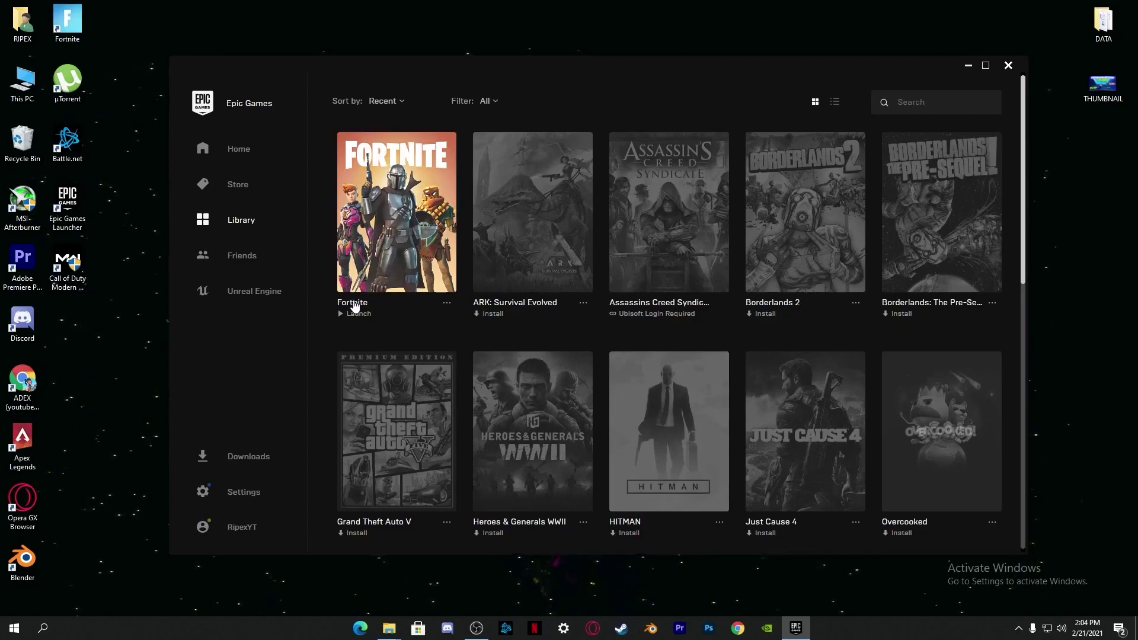
Step: Minimise the launcher, run QuickCpuSetup-3.3.5.0-x64 from the Fortnite Performance And FPS Boost Pack folder and continue past the setup's welcome page
click(968, 67)
double_click(247, 142)
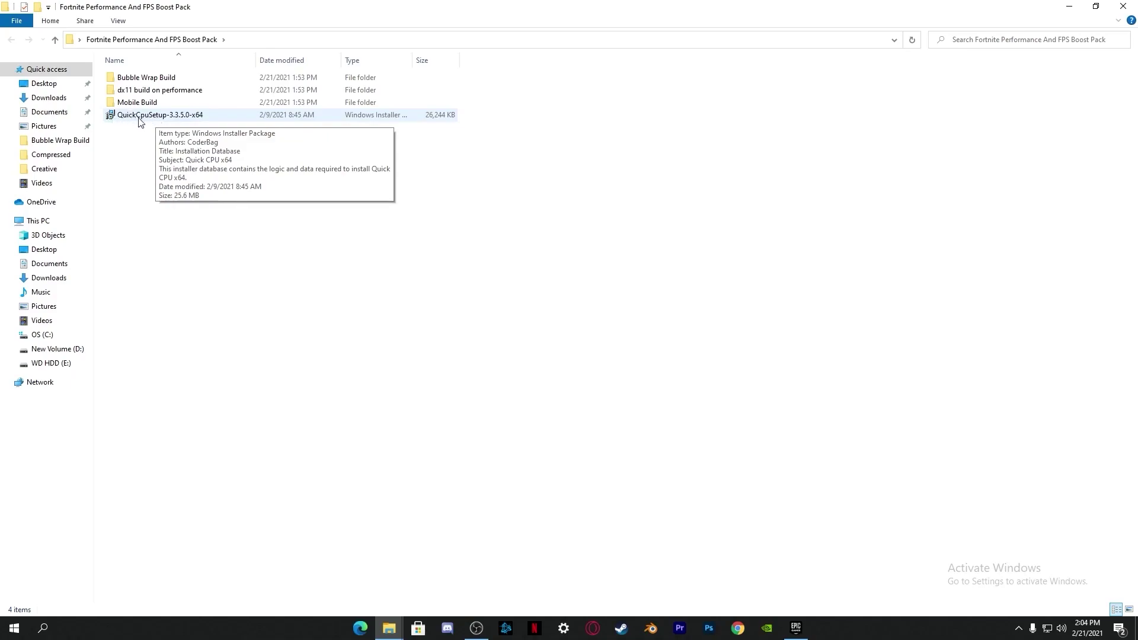
double_click(148, 116)
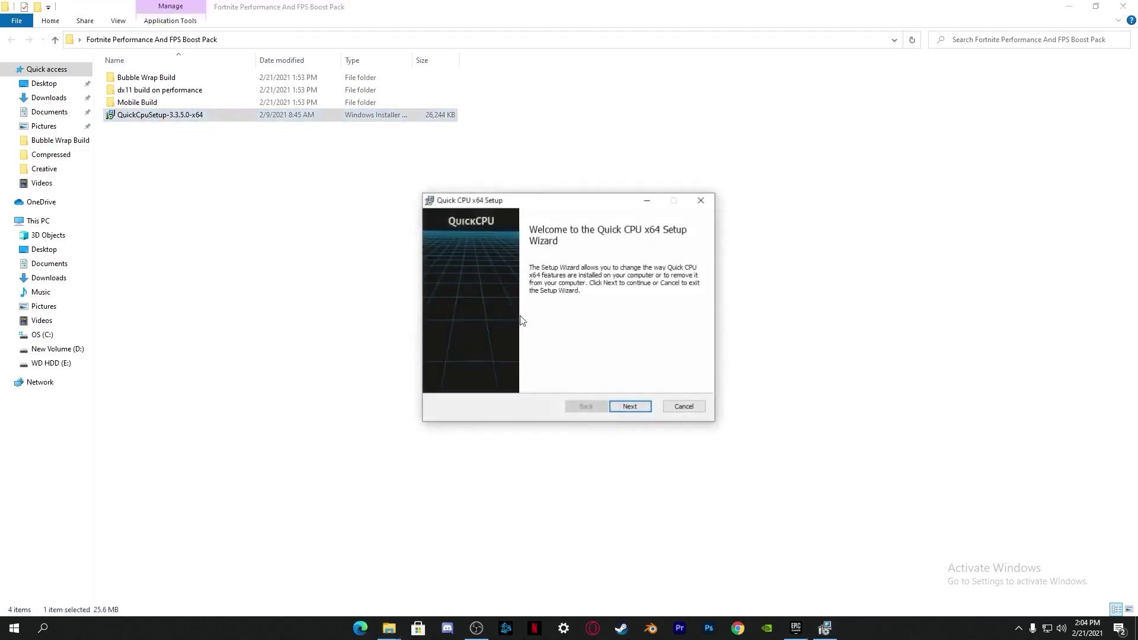
click(627, 407)
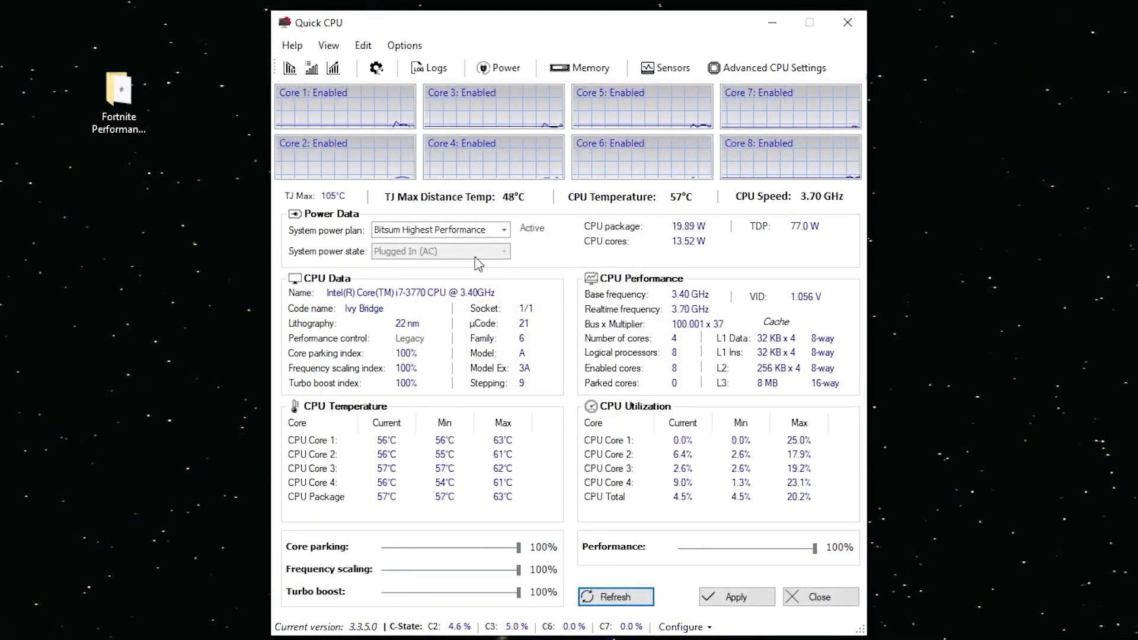
Step: Choose Bitsum Highest Performance as the system power plan in Quick CPU and apply the settings
click(504, 231)
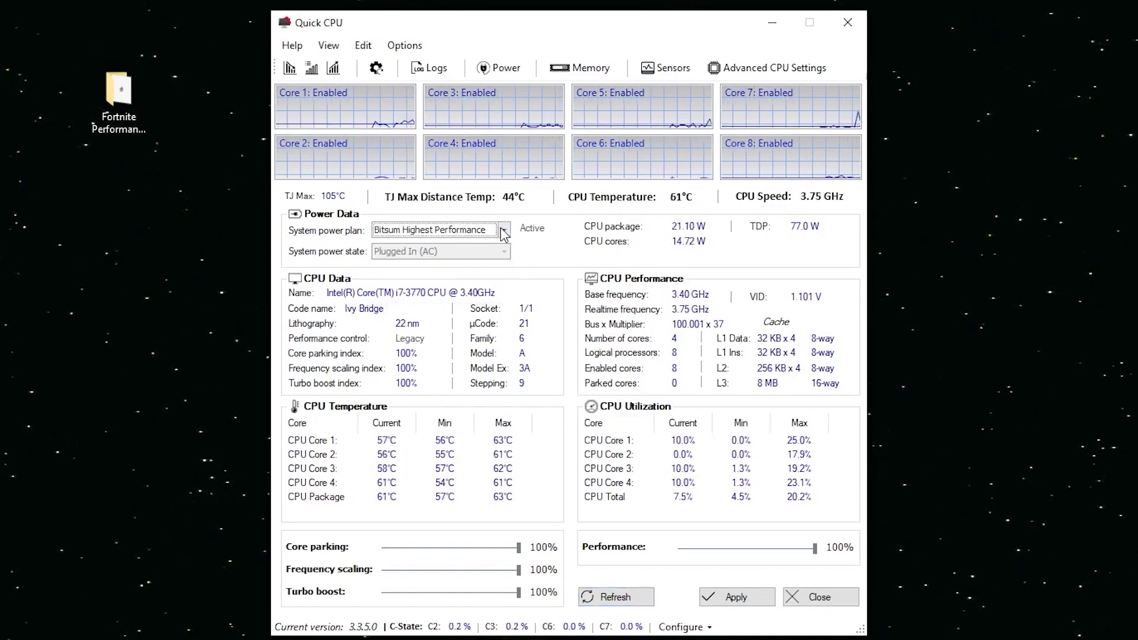
click(503, 231)
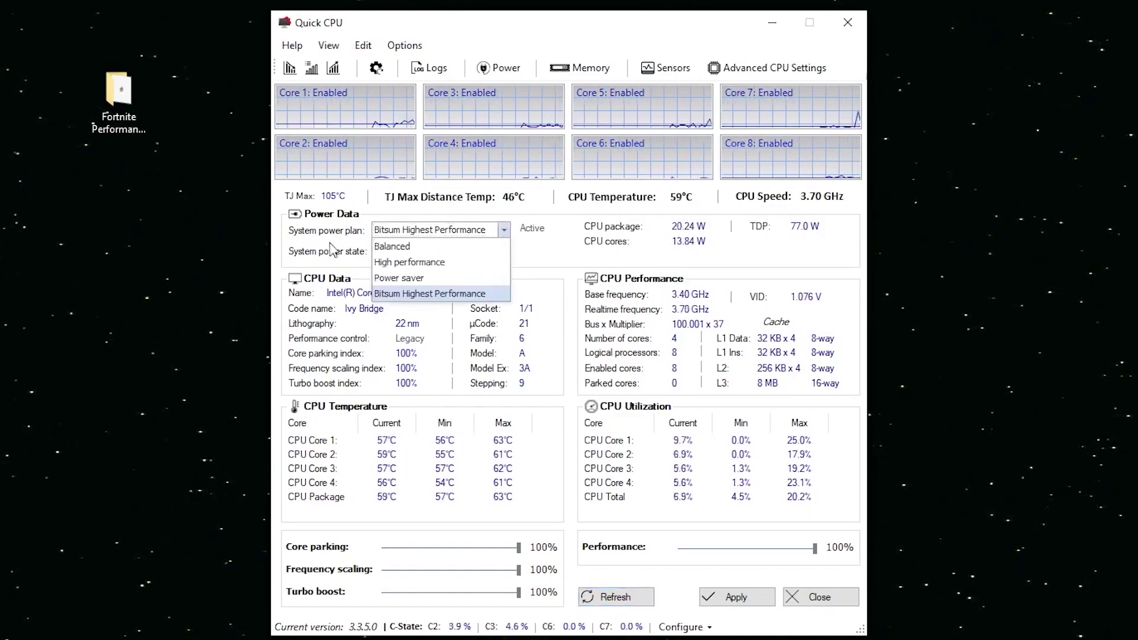
click(395, 300)
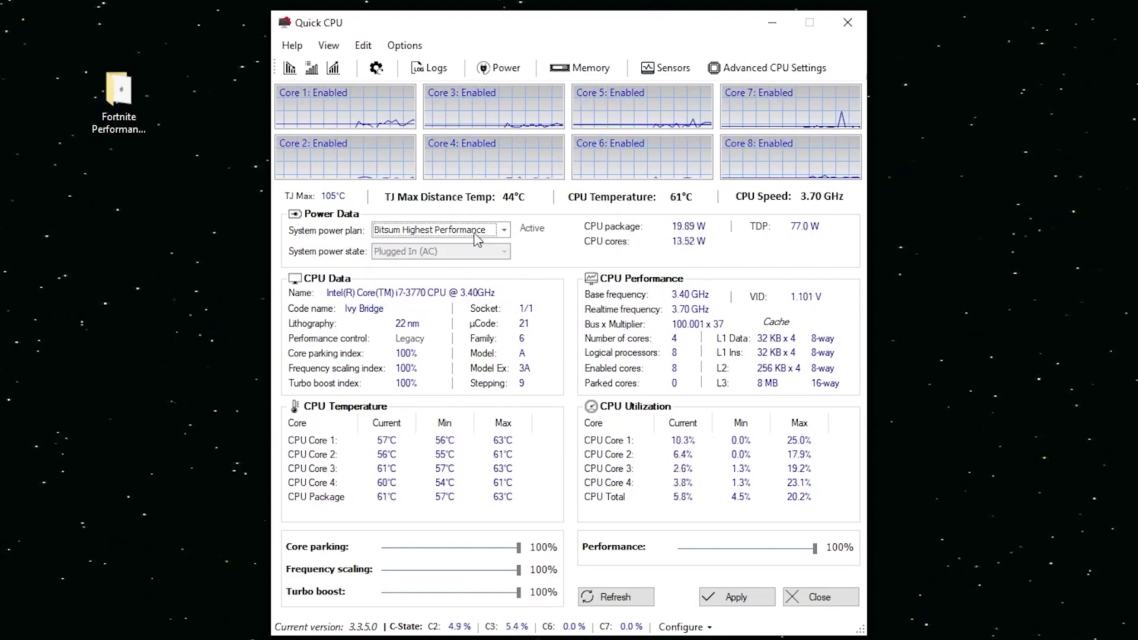
click(504, 230)
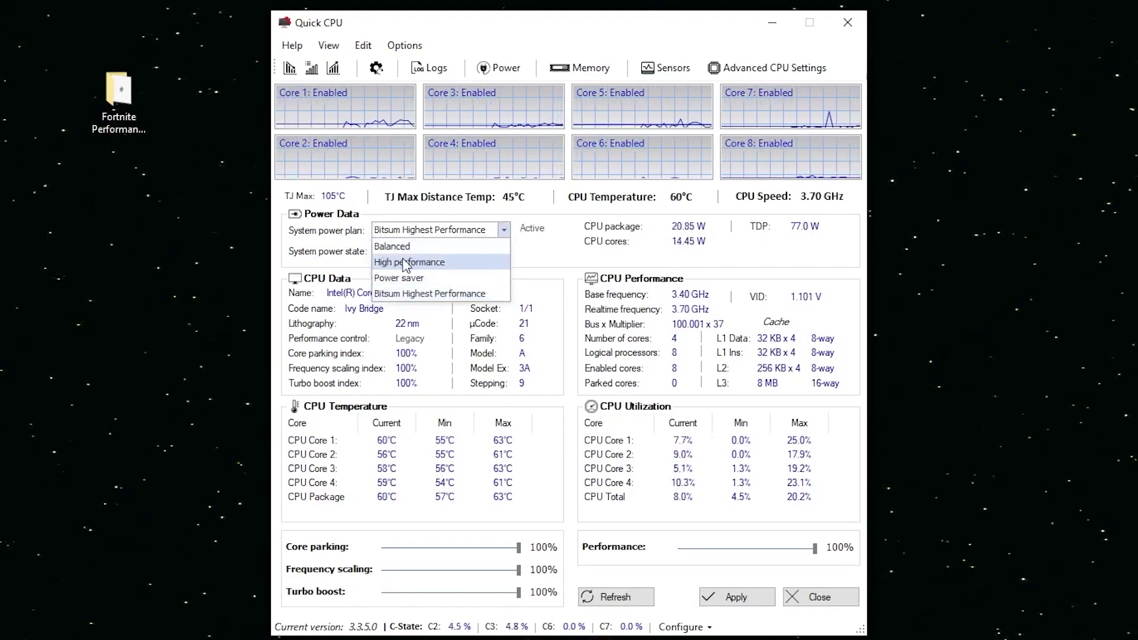
click(407, 263)
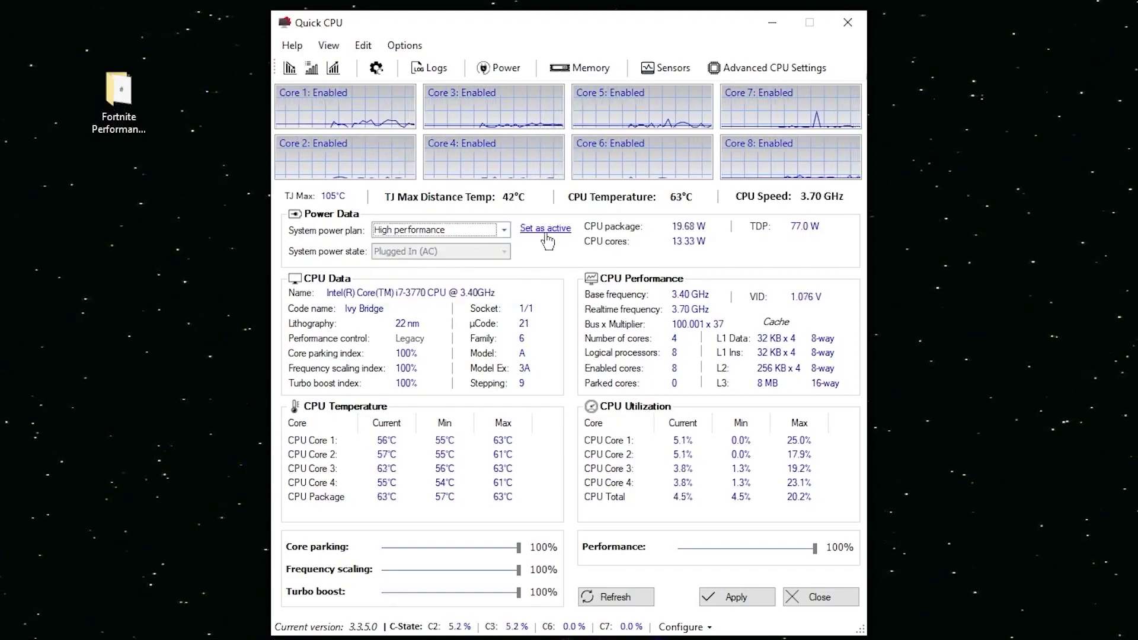
click(504, 233)
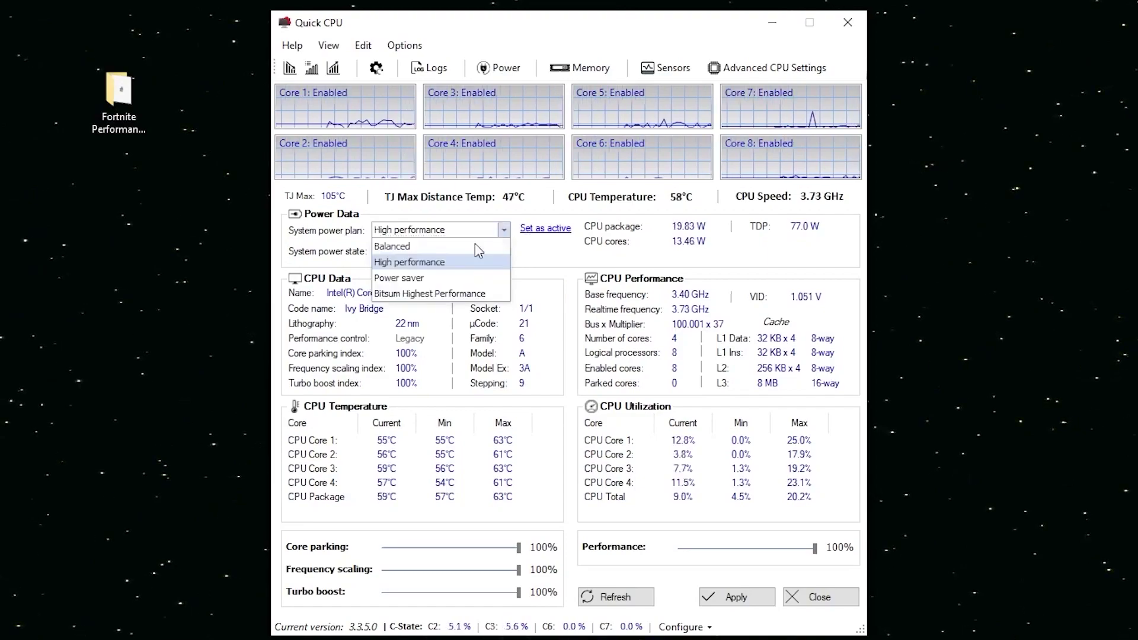
click(396, 292)
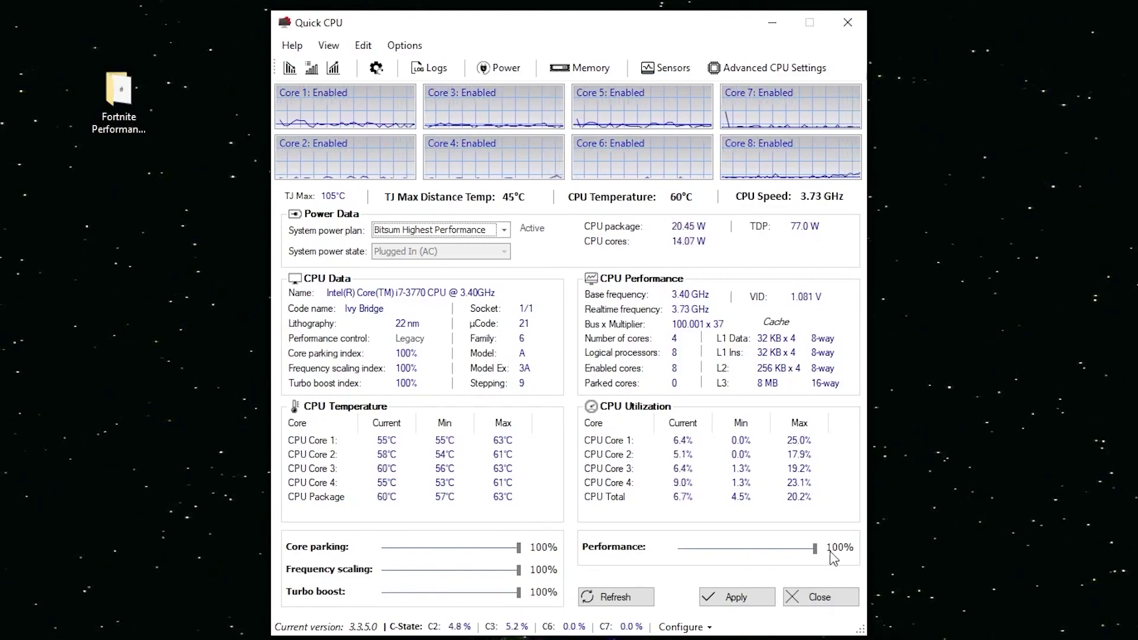
click(725, 597)
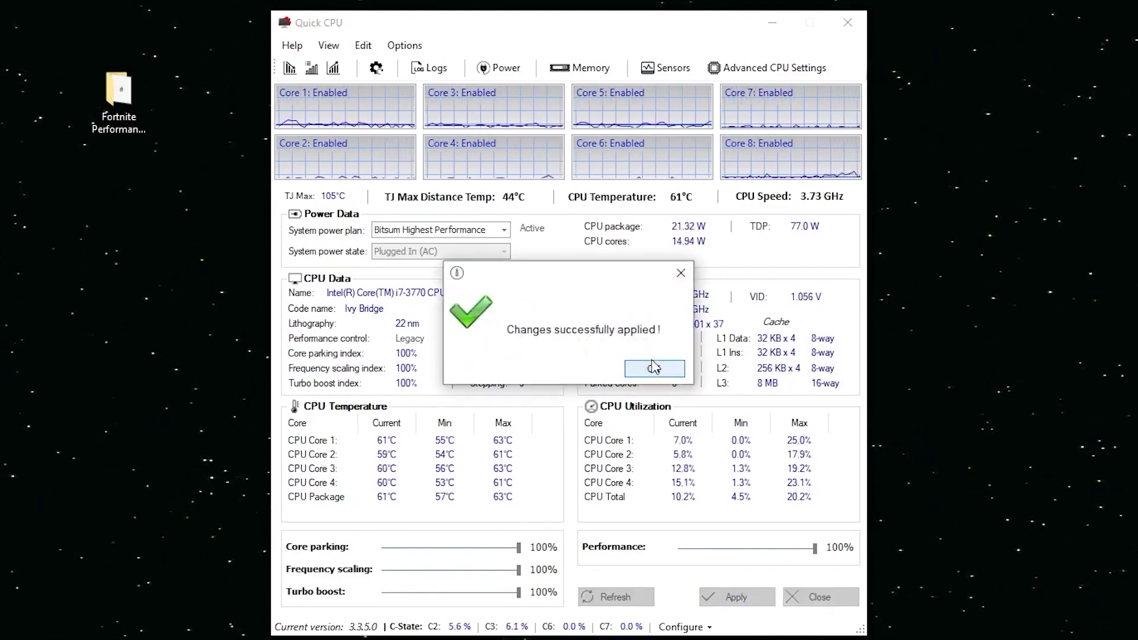
click(649, 369)
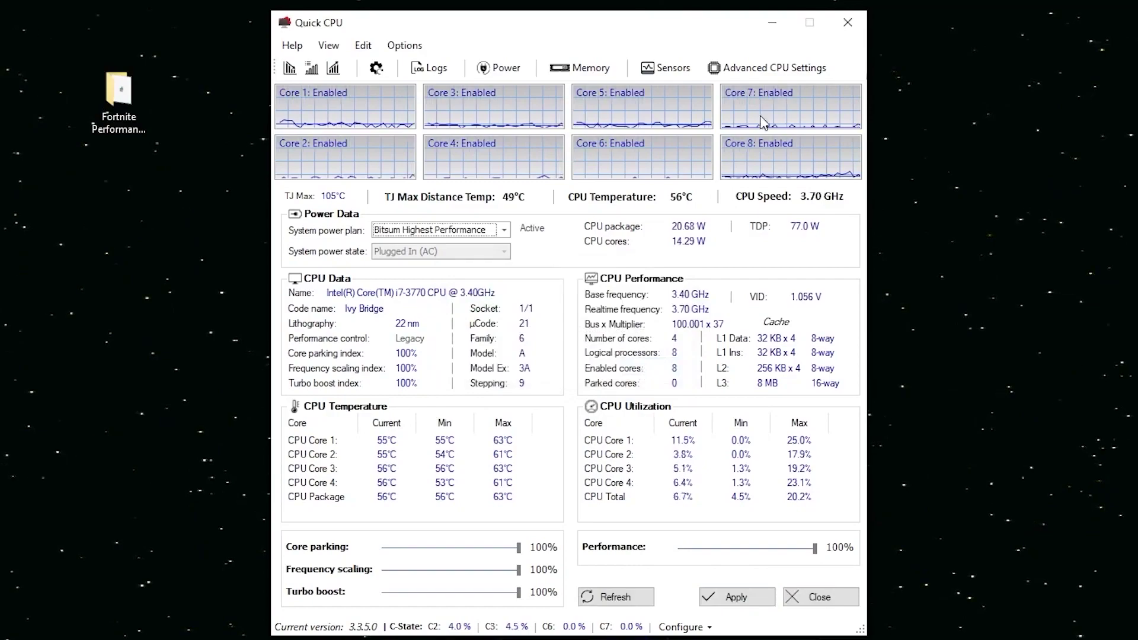
Step: Apply the Max perf setting of the performance/energy policy in the advanced CPU settings, and close that window
click(773, 71)
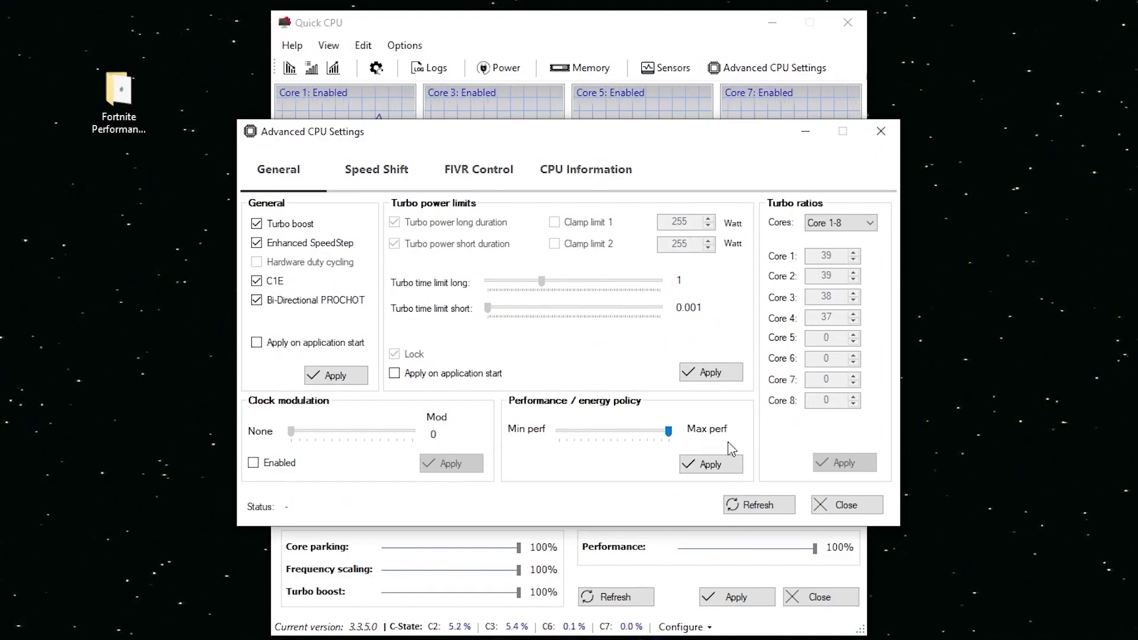
click(712, 470)
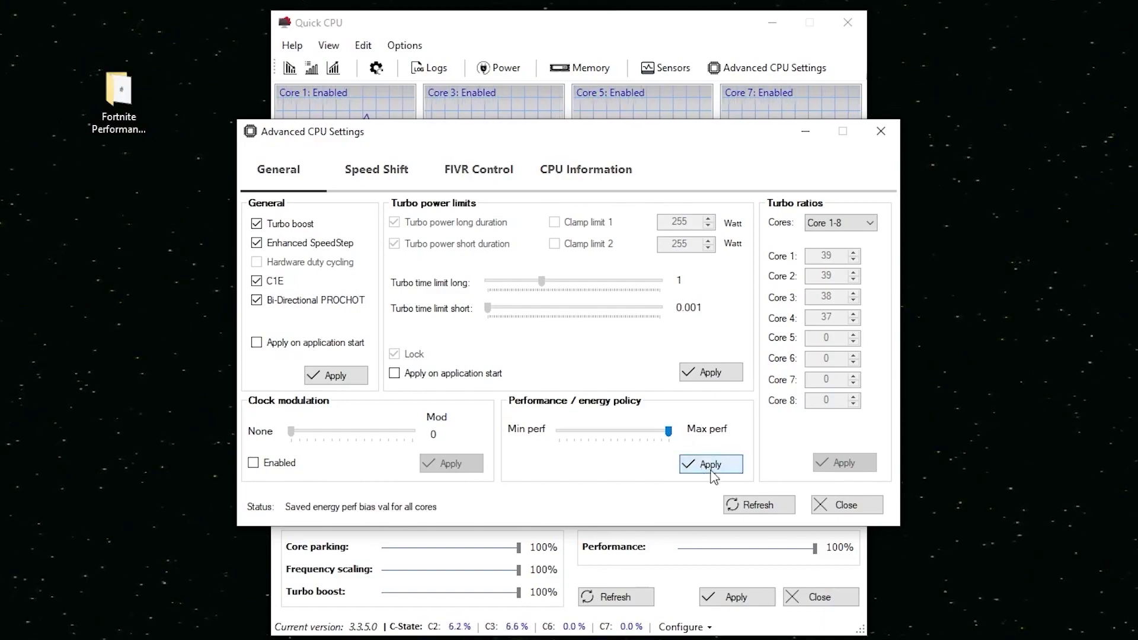
click(846, 505)
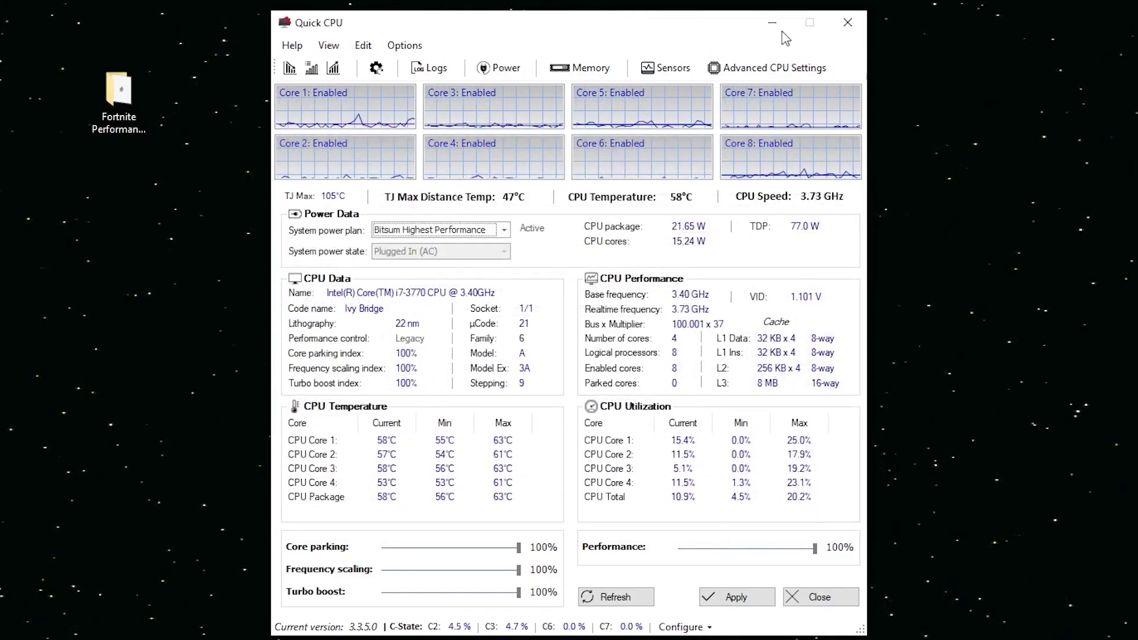
Step: Minimise the Quick CPU window and close the program
click(773, 22)
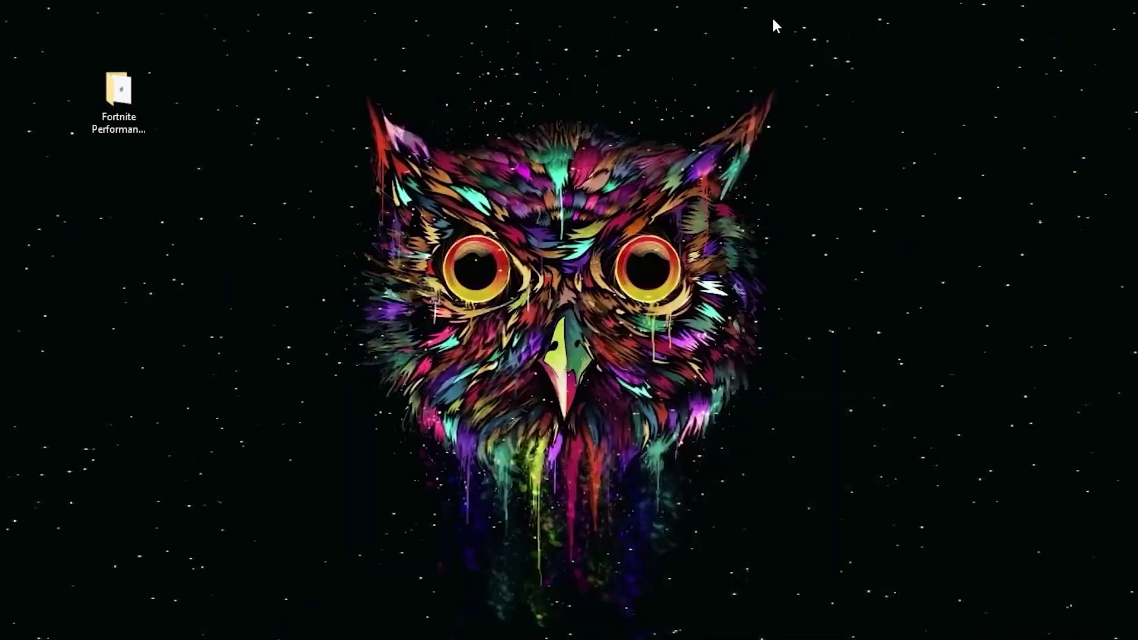
mouse_move(895, 639)
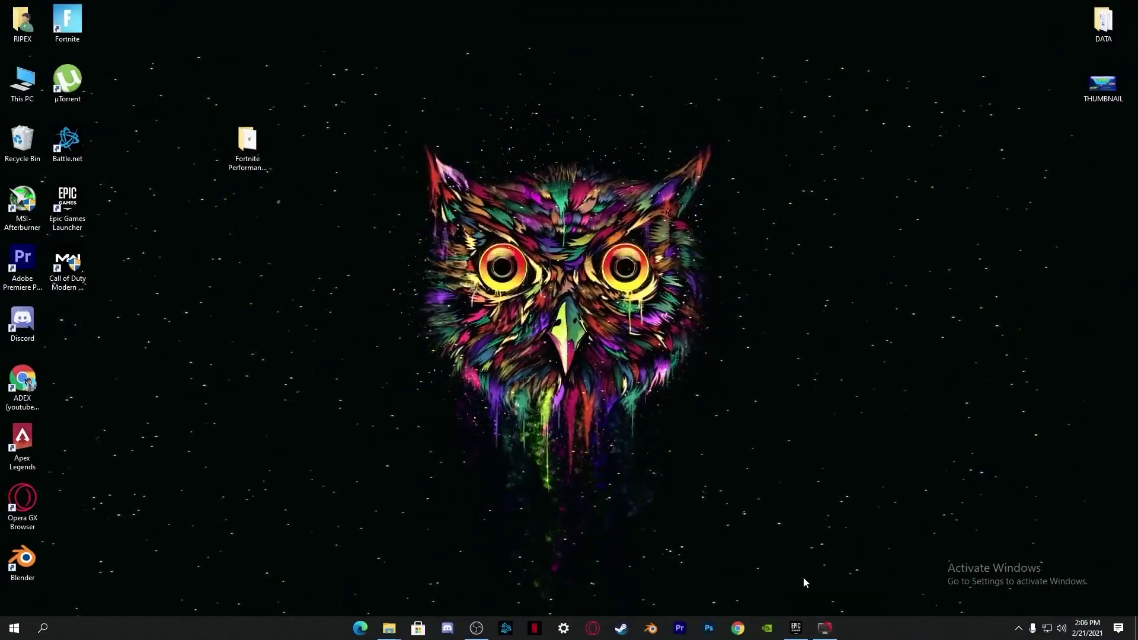
mouse_move(825, 628)
click(852, 539)
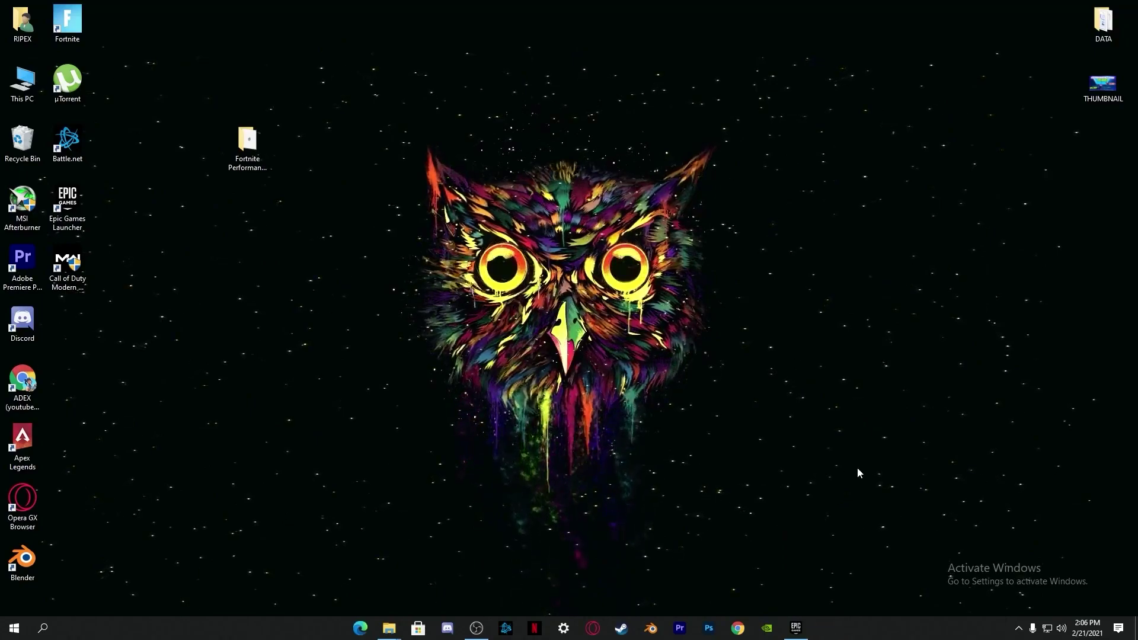